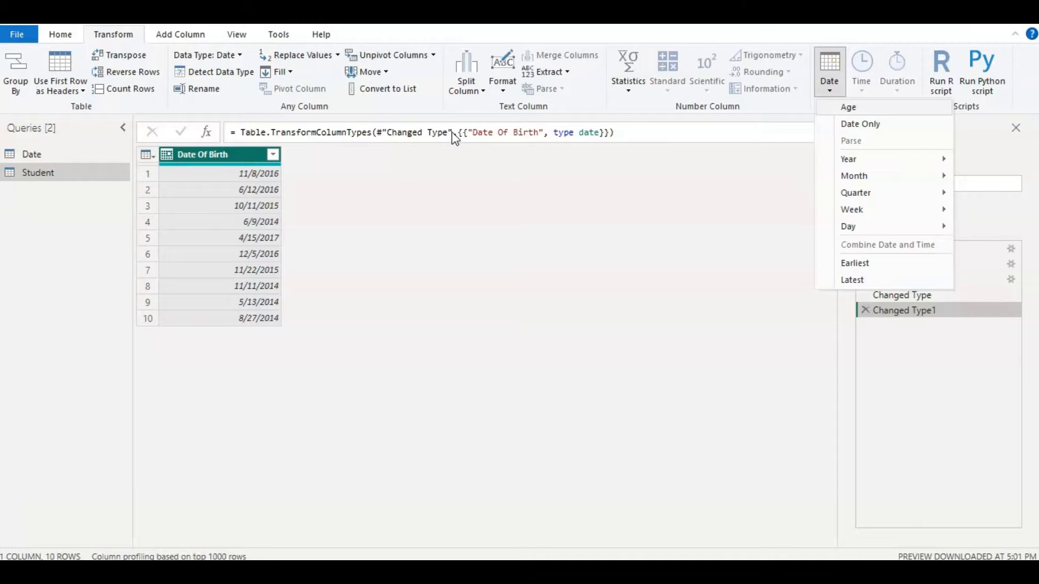
Transform the Student query's Date Of Birth column into age, and convert the resulting duration to total years.
left_click(193, 183)
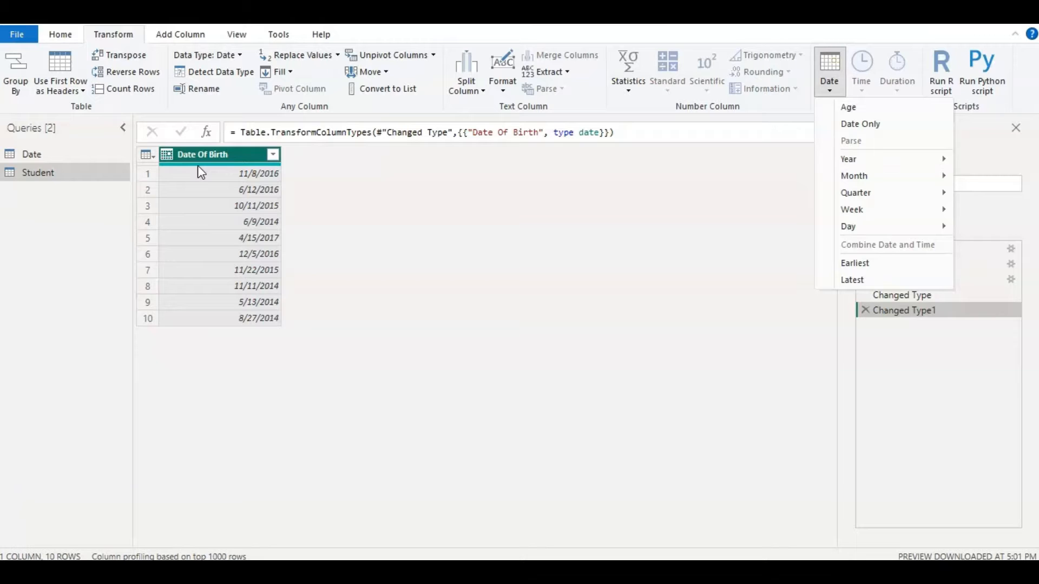
left_click(198, 167)
mouse_move(199, 167)
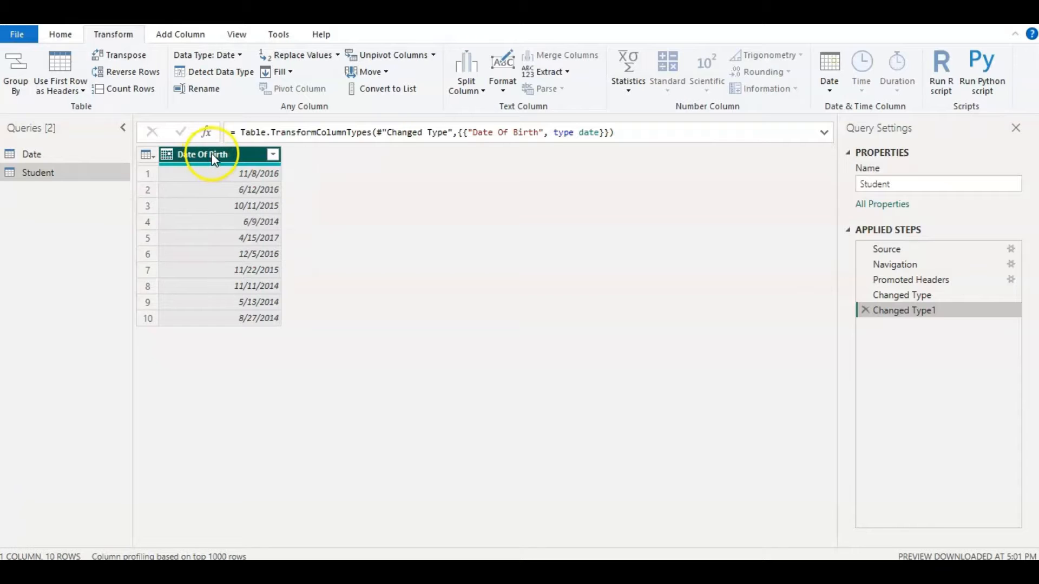
left_click(830, 91)
left_click(842, 108)
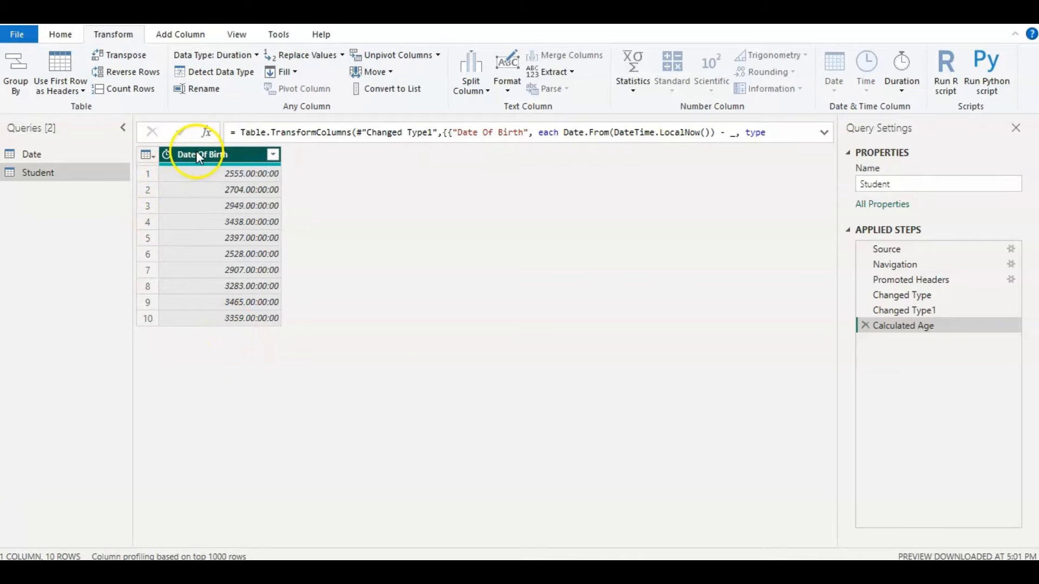
left_click(902, 90)
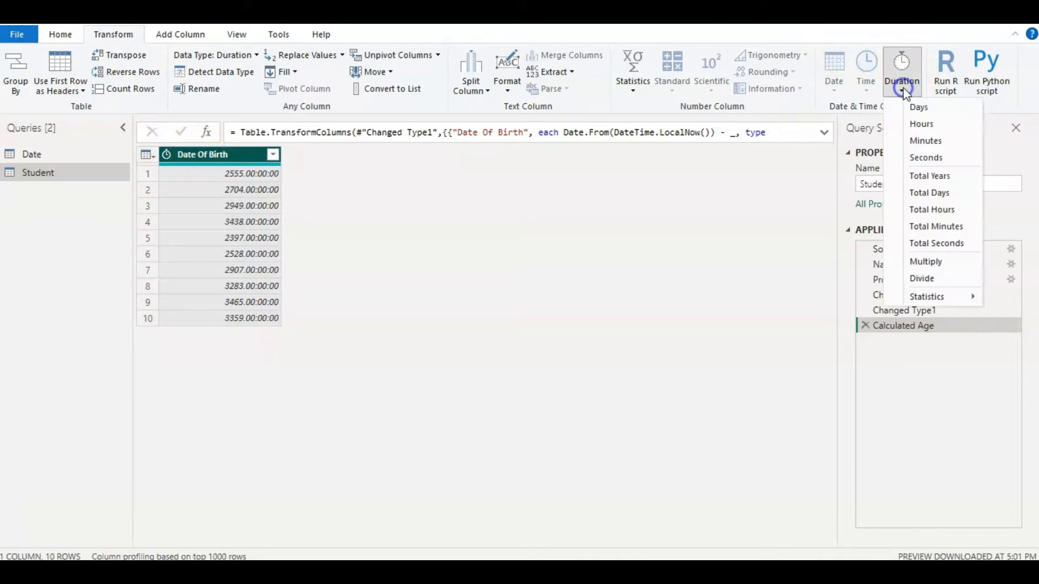
left_click(928, 180)
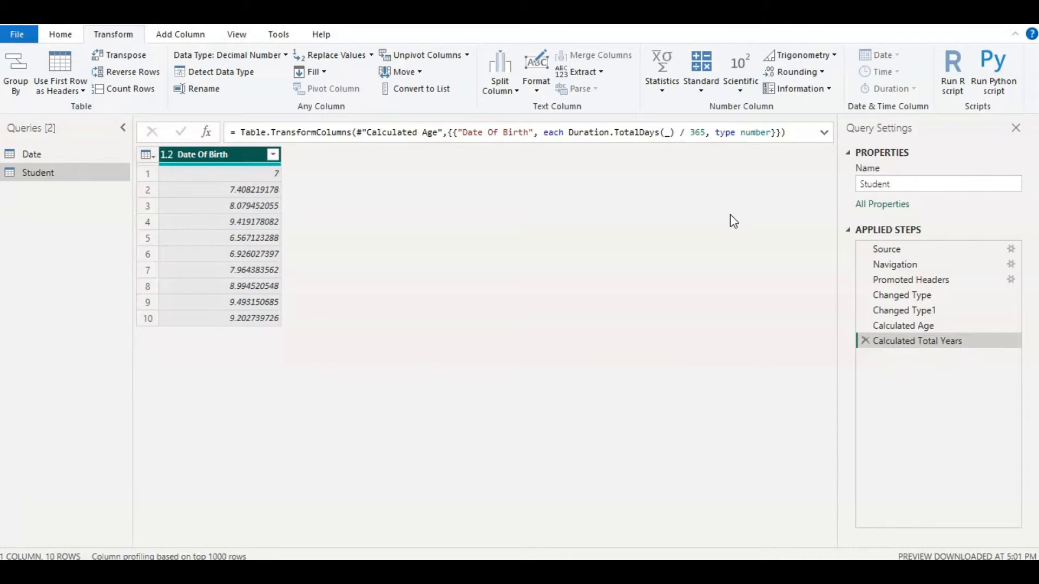
In the Date query, reduce the Order Date column's date-time values to the date only.
left_click(67, 151)
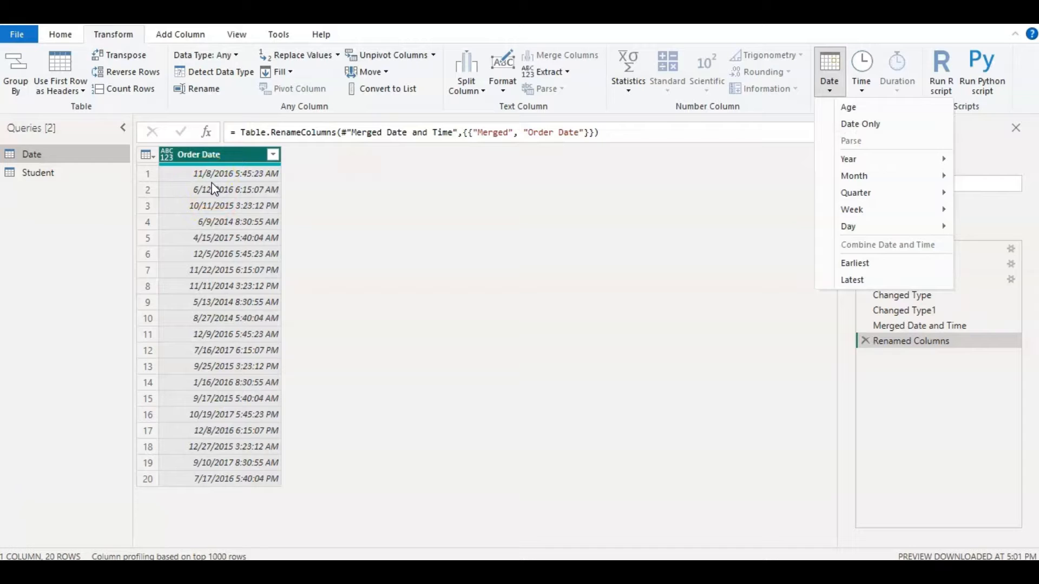
left_click(207, 204)
left_click(869, 124)
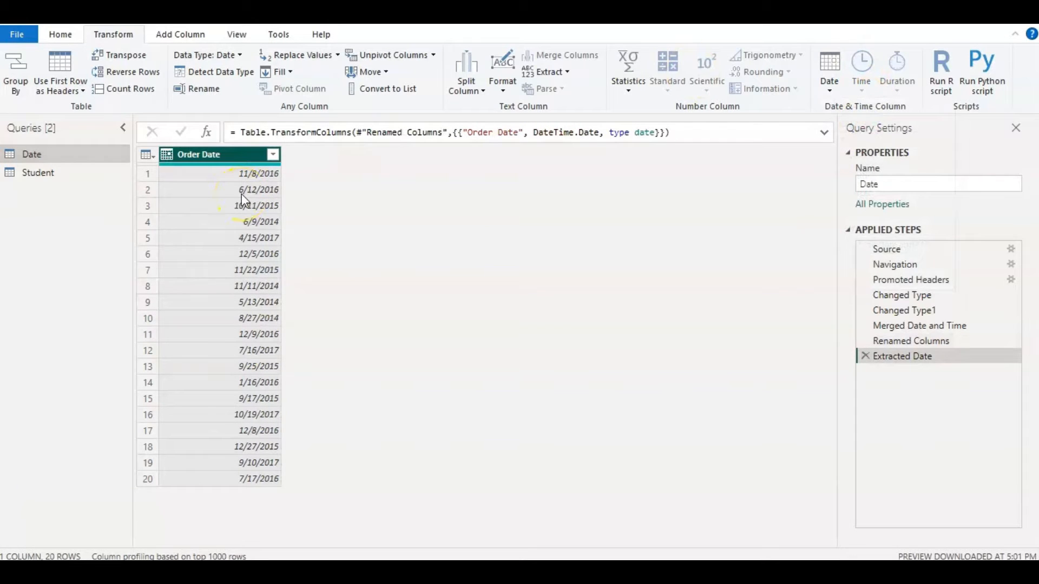
Change the Order Date column's data type to Text and parse its values back into dates.
left_click(262, 300)
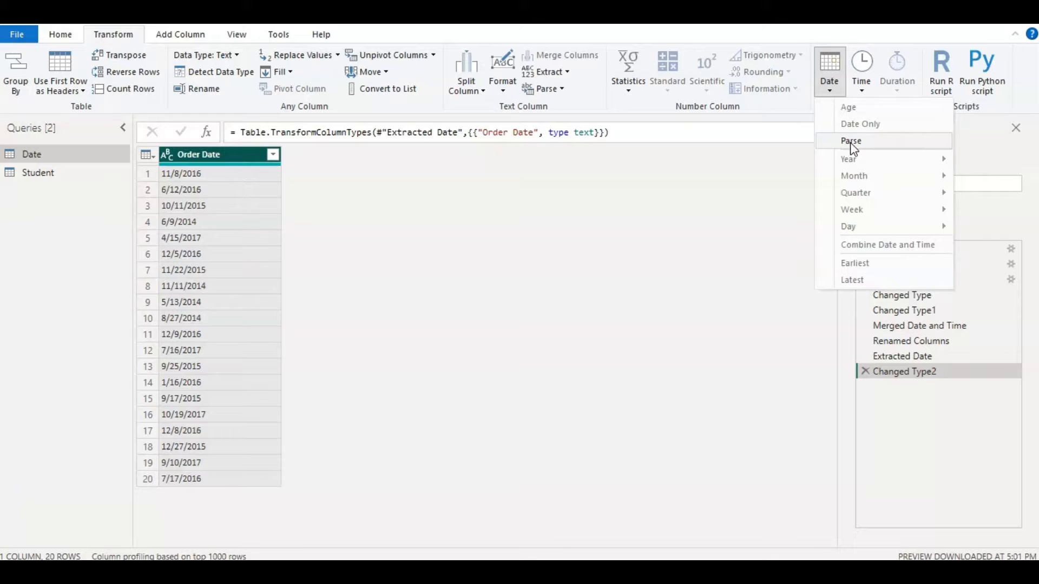
left_click(847, 142)
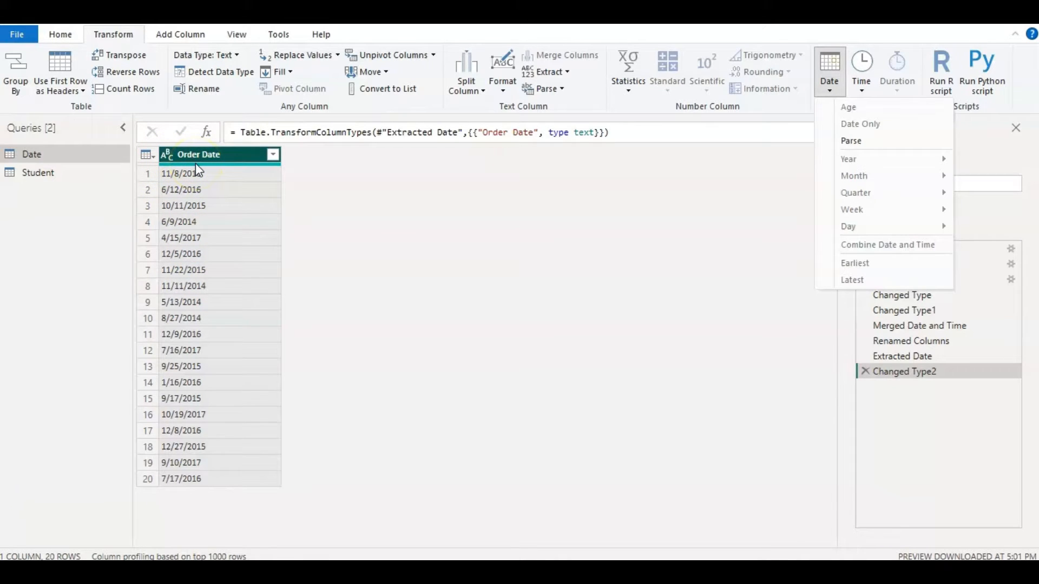
left_click(242, 158)
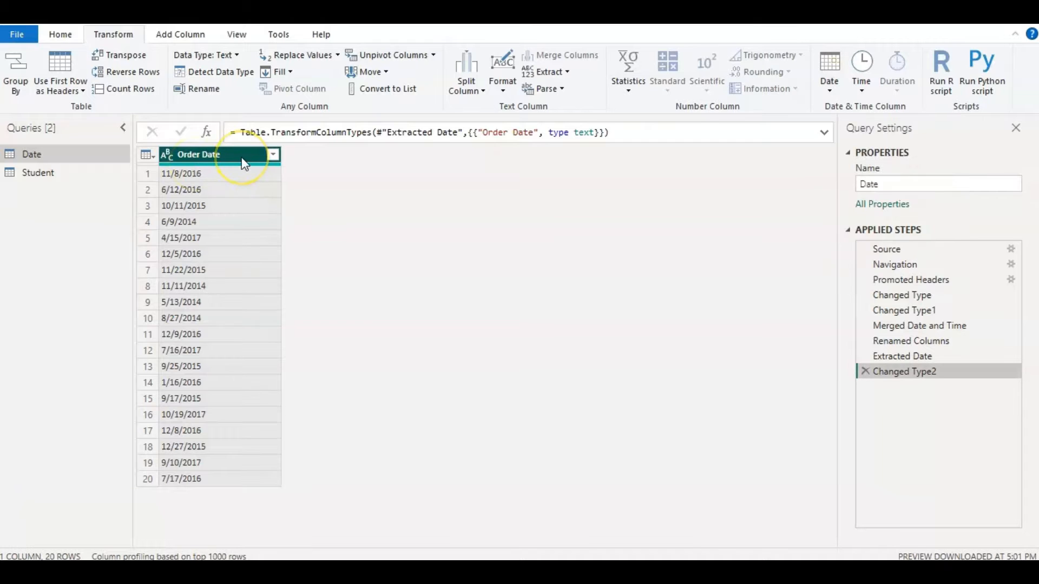
left_click(829, 92)
left_click(852, 143)
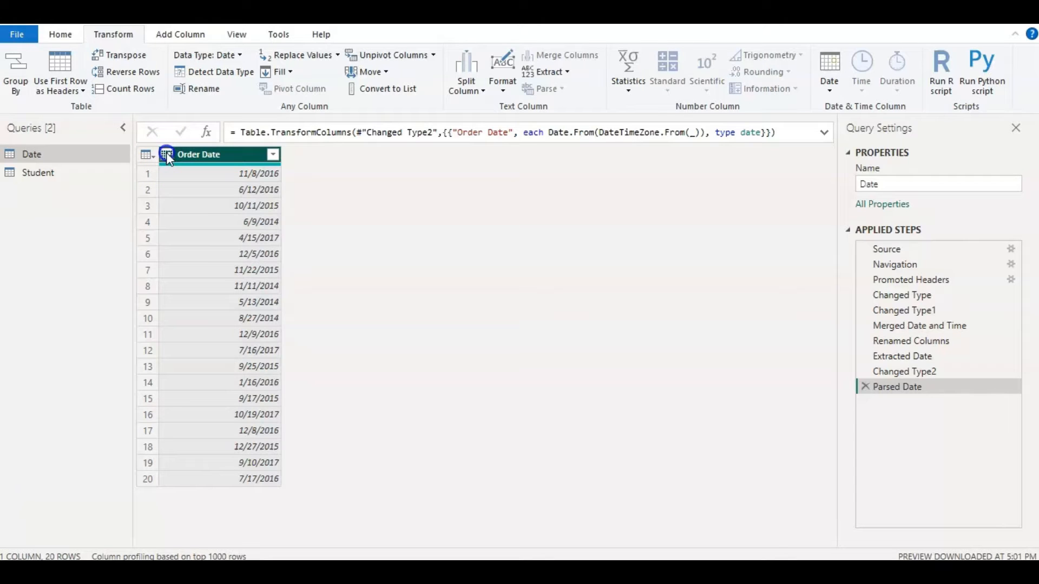
left_click(166, 156)
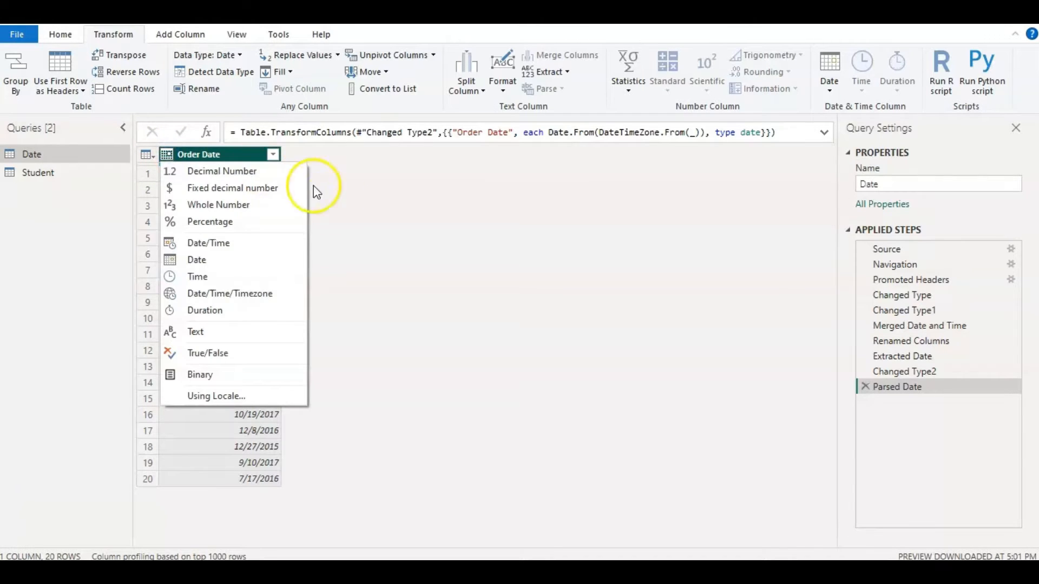
left_click(337, 211)
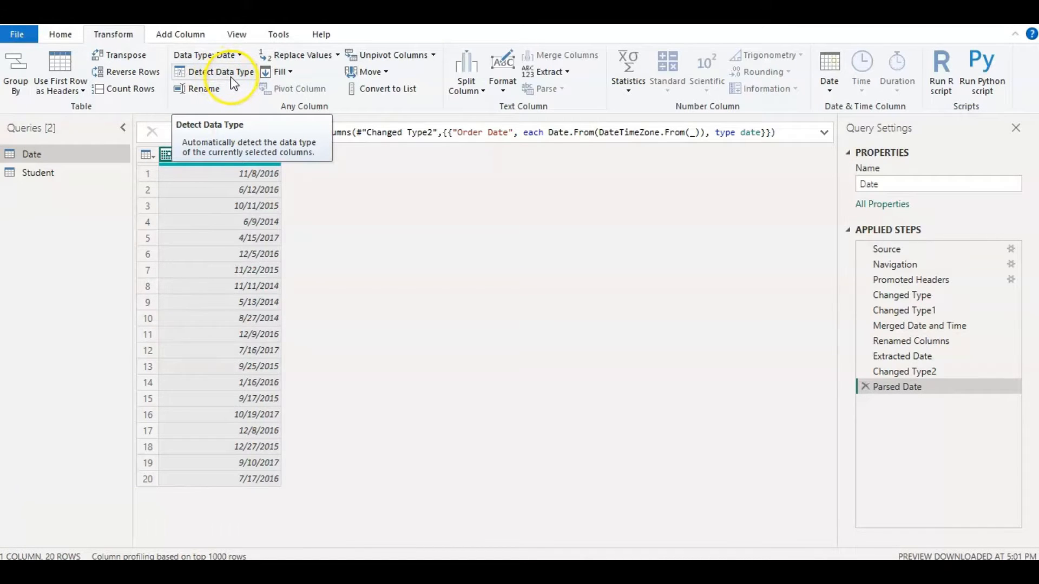
Try extracting the year from the Order Date column, and remove the resulting applied step.
left_click(829, 73)
left_click(851, 159)
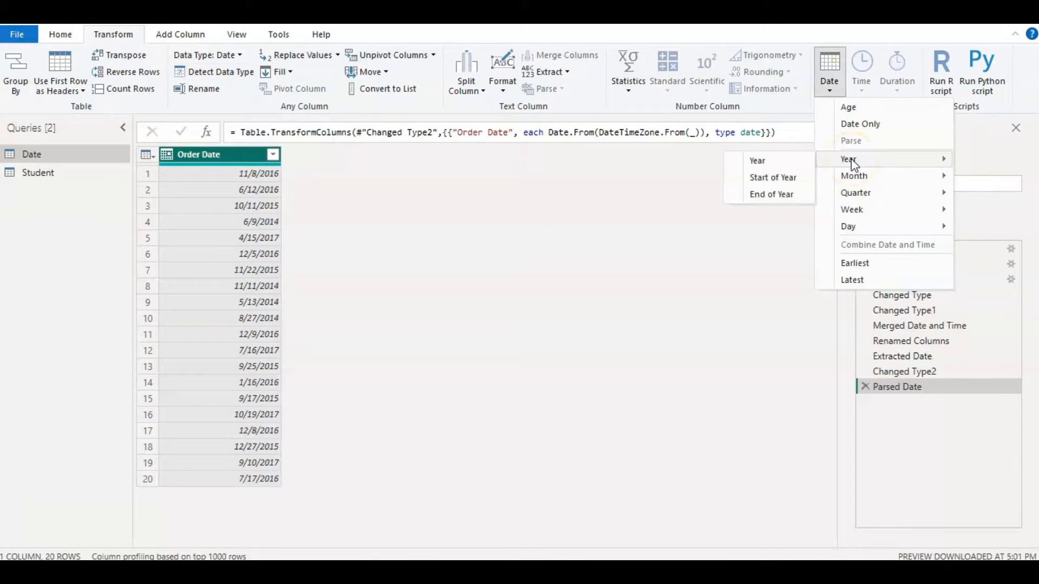
left_click(786, 161)
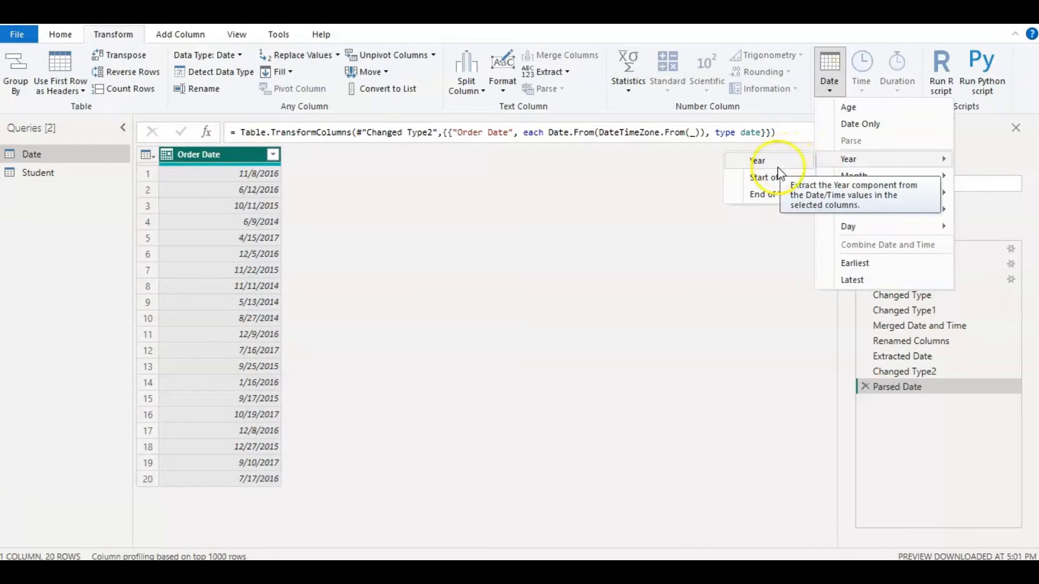
left_click(771, 161)
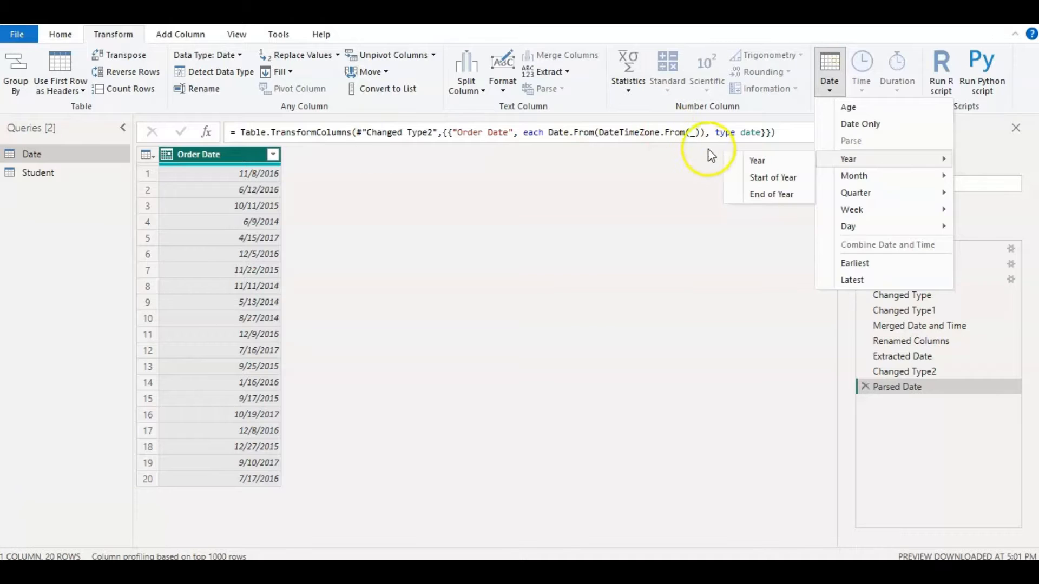
left_click(752, 164)
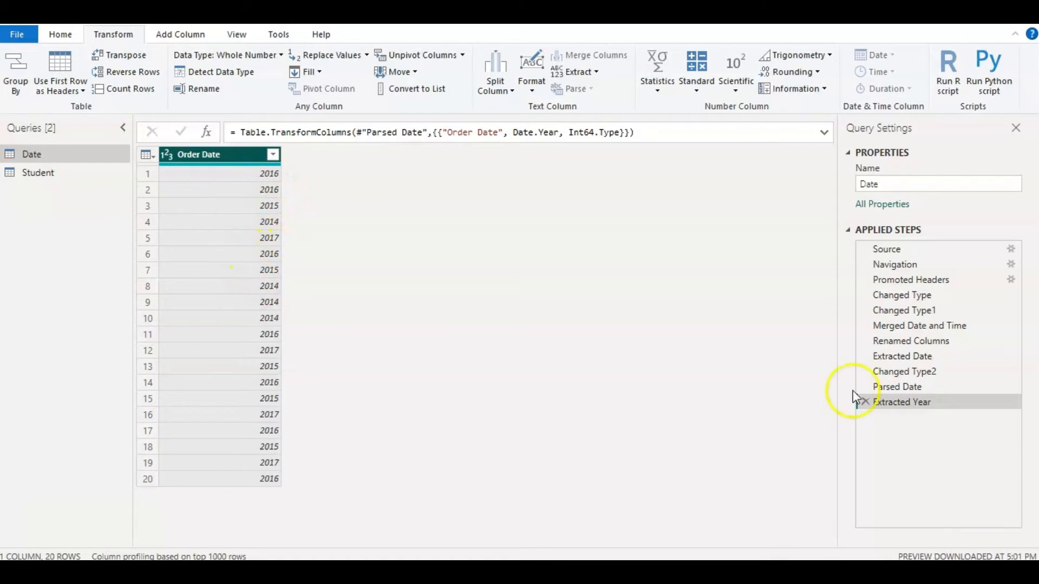
left_click(865, 403)
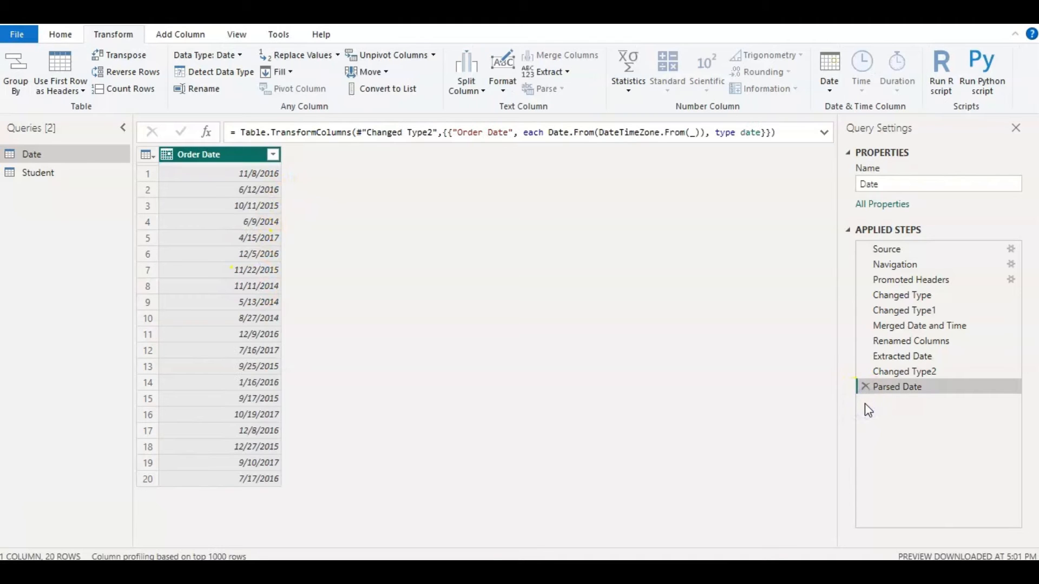
Try converting the Order Date values to the start of their year, and remove that applied step.
left_click(829, 73)
mouse_move(843, 162)
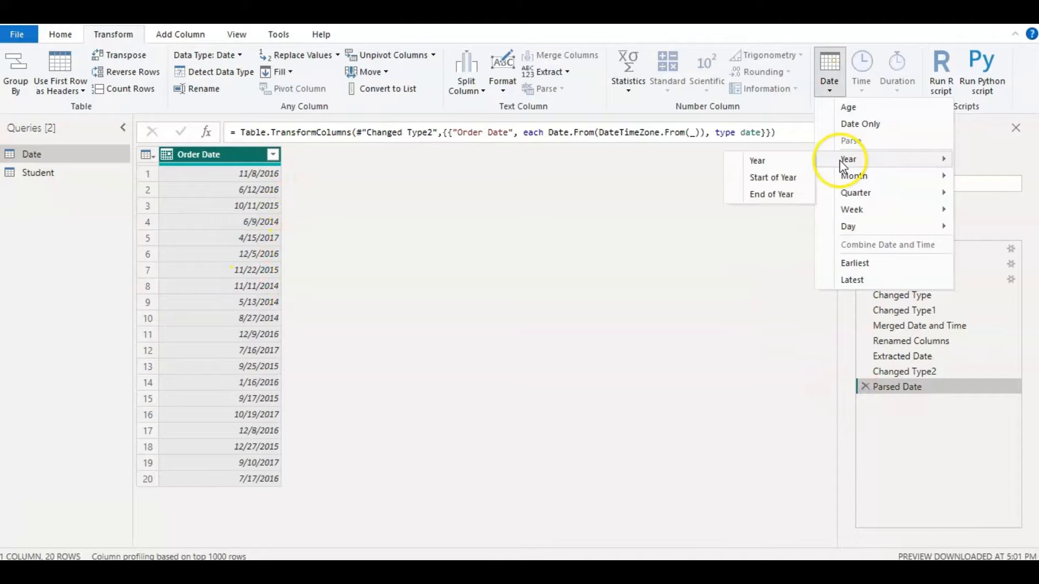
left_click(789, 179)
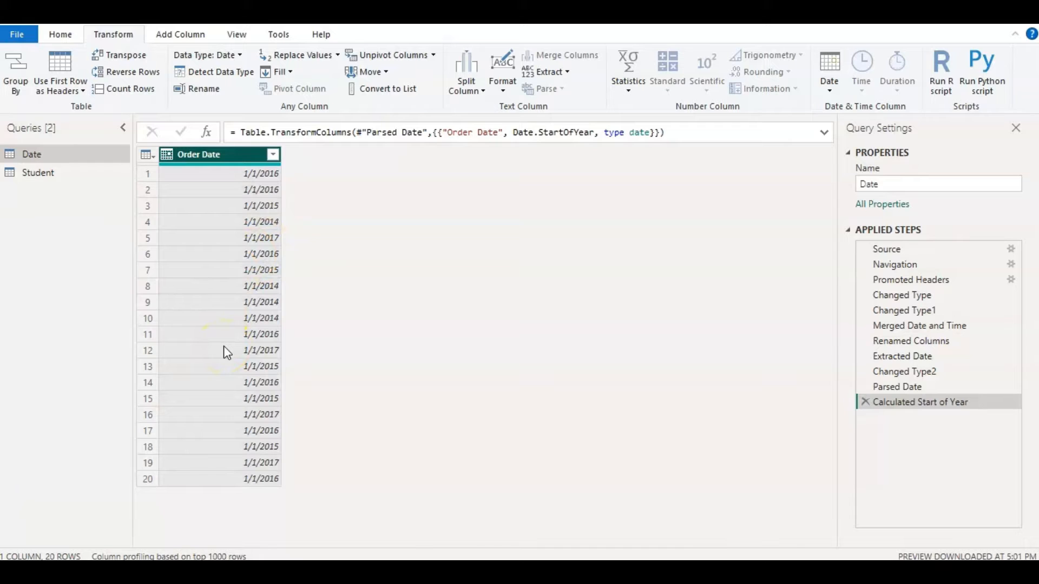
left_click(866, 402)
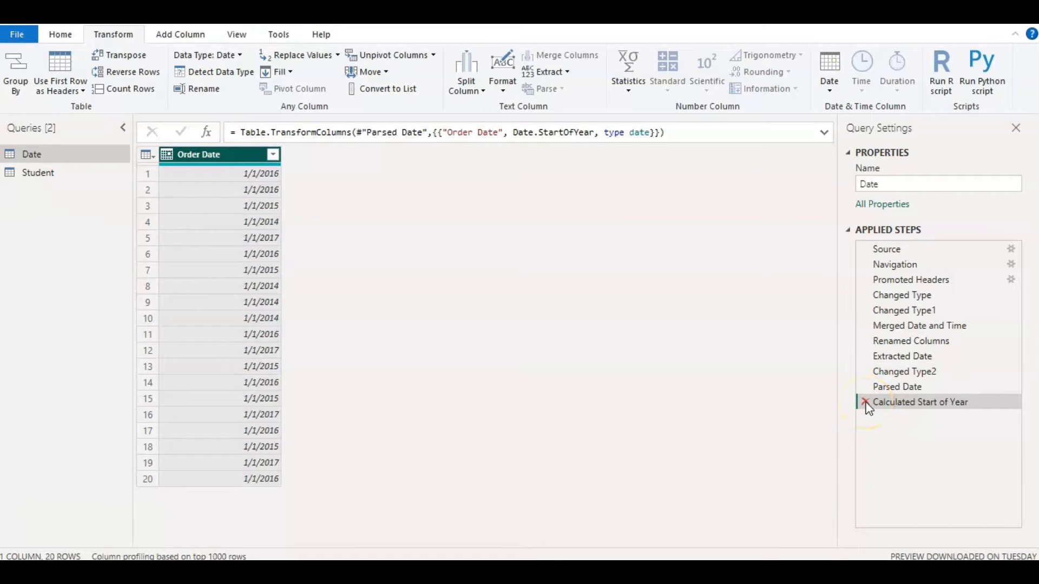
Try the End of Year and Month transformations separately on the Order Date column, removing each applied step.
left_click(830, 71)
mouse_move(877, 159)
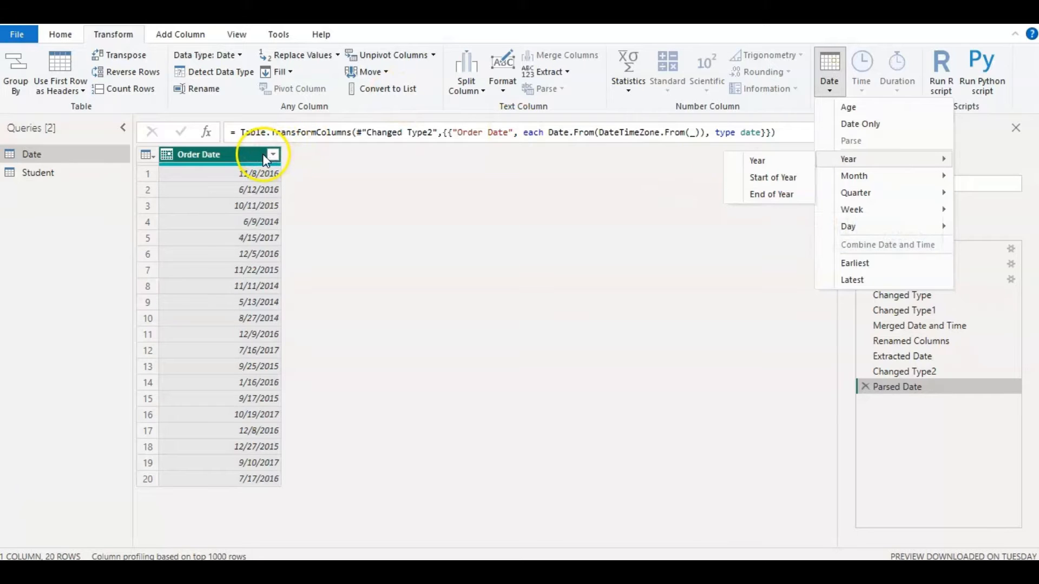
left_click(750, 196)
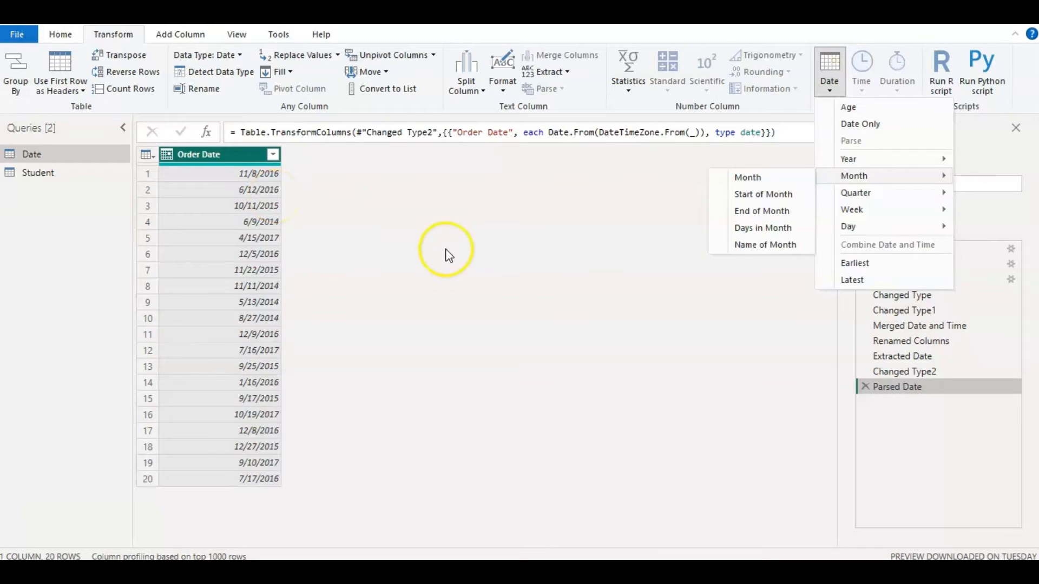
left_click(748, 179)
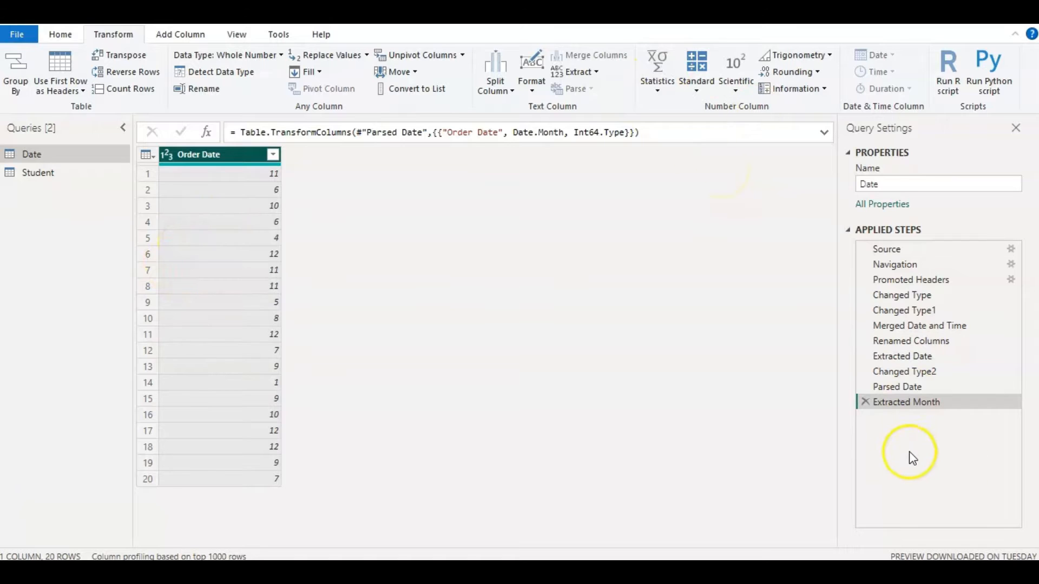
left_click(864, 400)
Transform the Order Date values to the first day of their month.
left_click(830, 76)
mouse_move(853, 178)
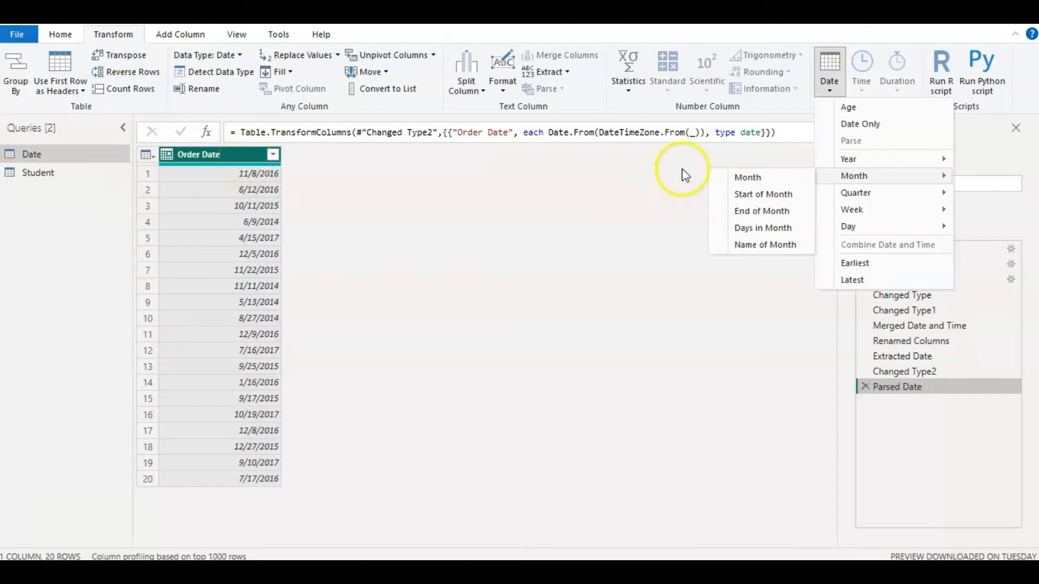
left_click(744, 193)
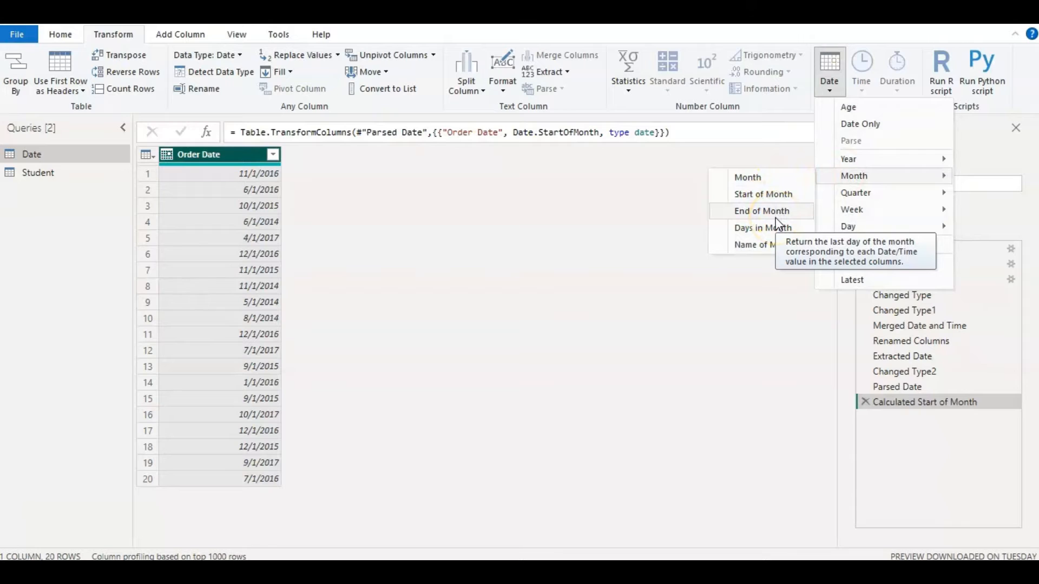
Transform the Order Date values to the last day of their month.
left_click(759, 218)
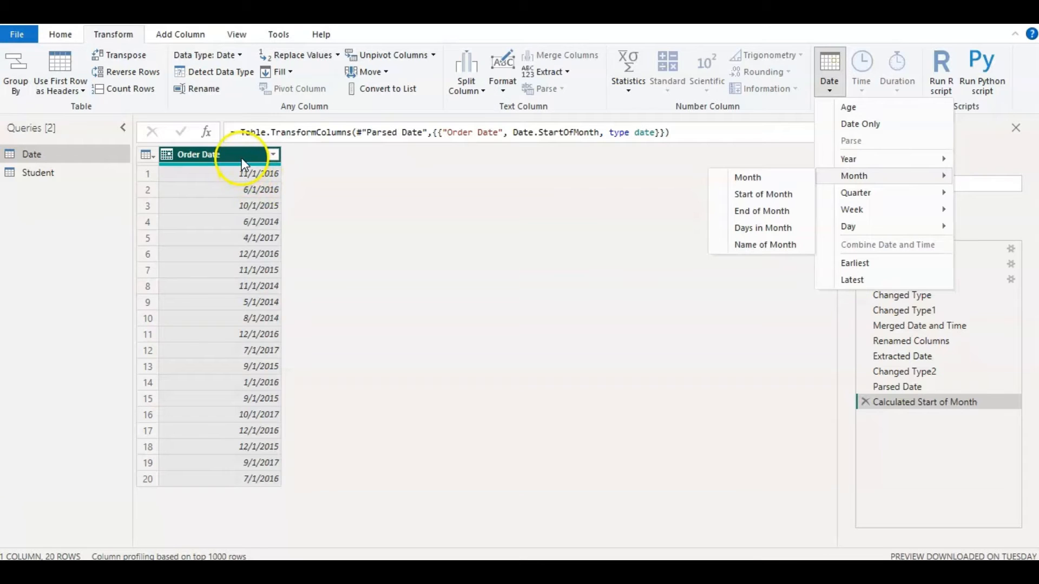
left_click(830, 93)
mouse_move(854, 175)
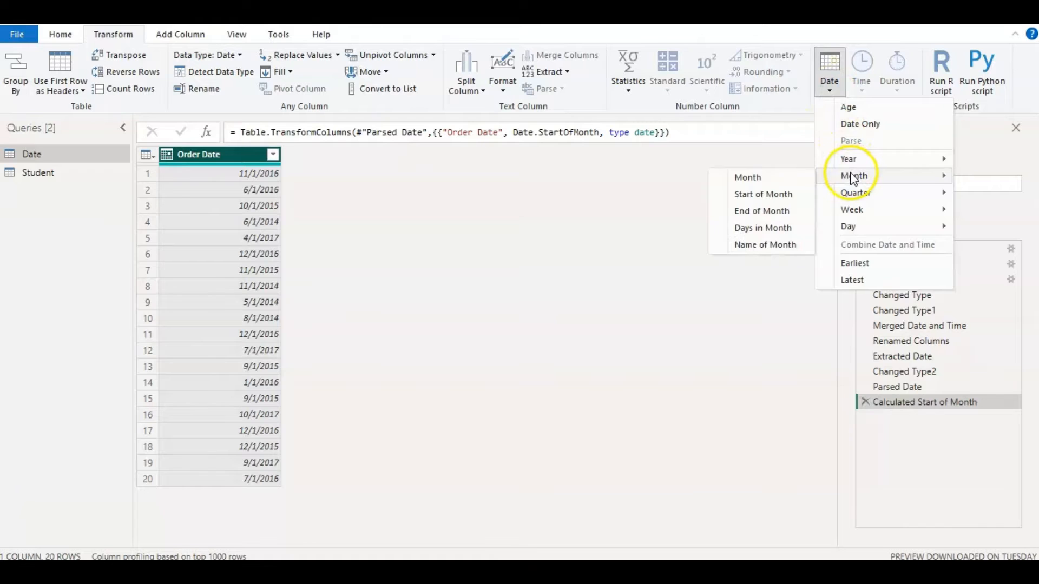
left_click(768, 210)
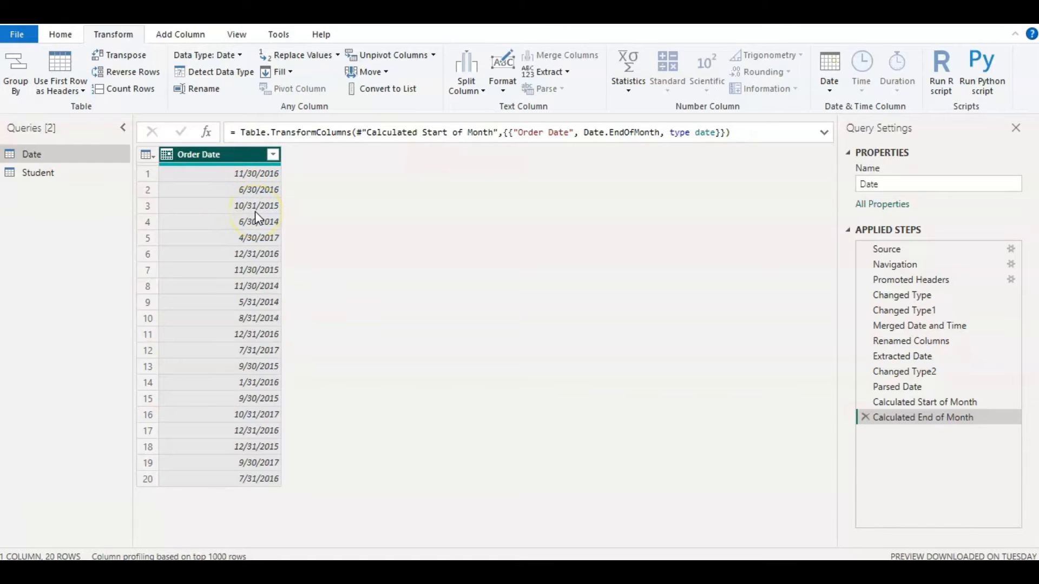
Try replacing the Order Date values with the number of days in their month, and remove that applied step.
left_click(829, 70)
mouse_move(854, 176)
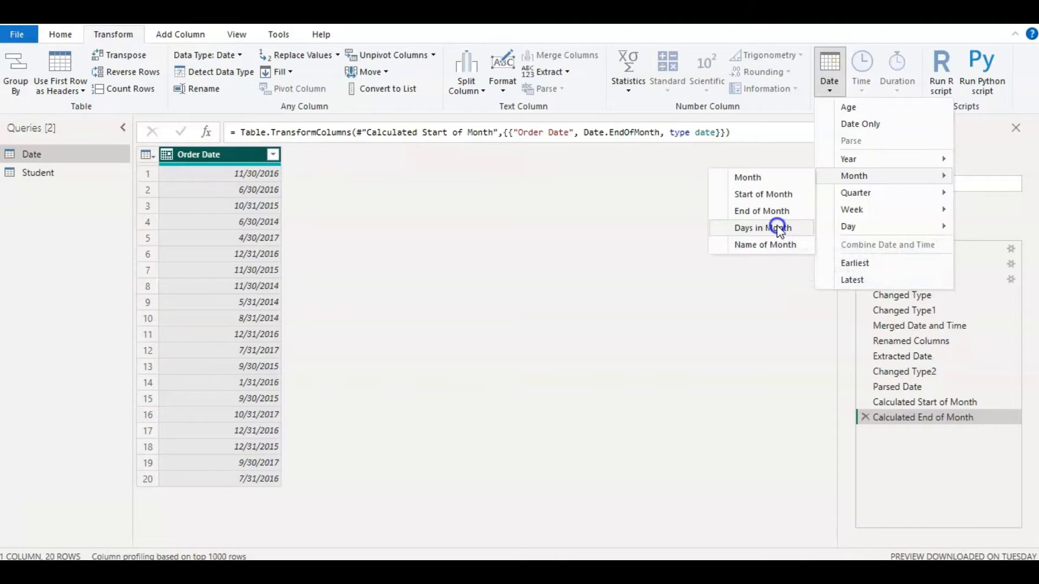
left_click(778, 228)
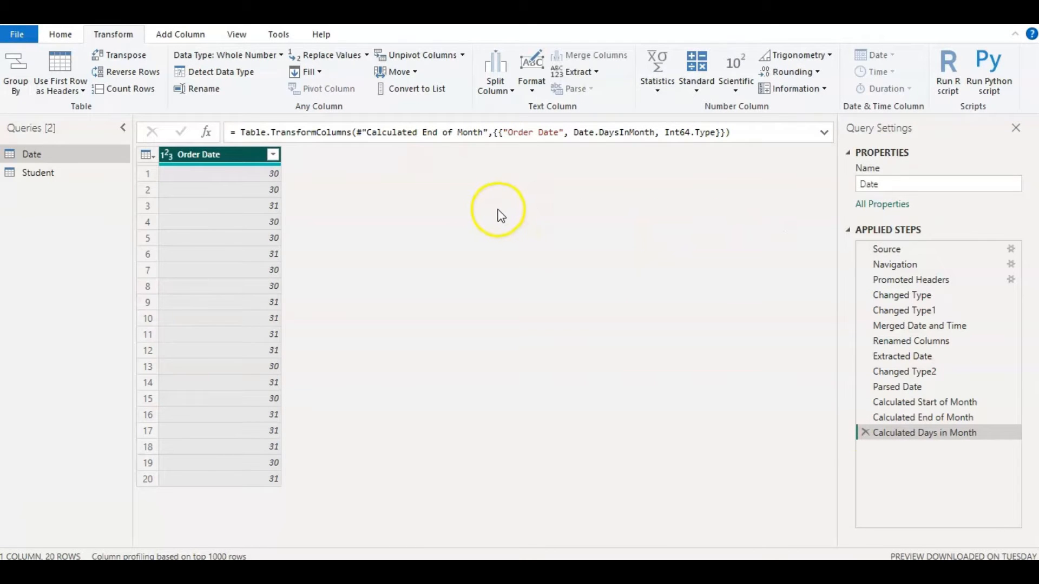
left_click(863, 433)
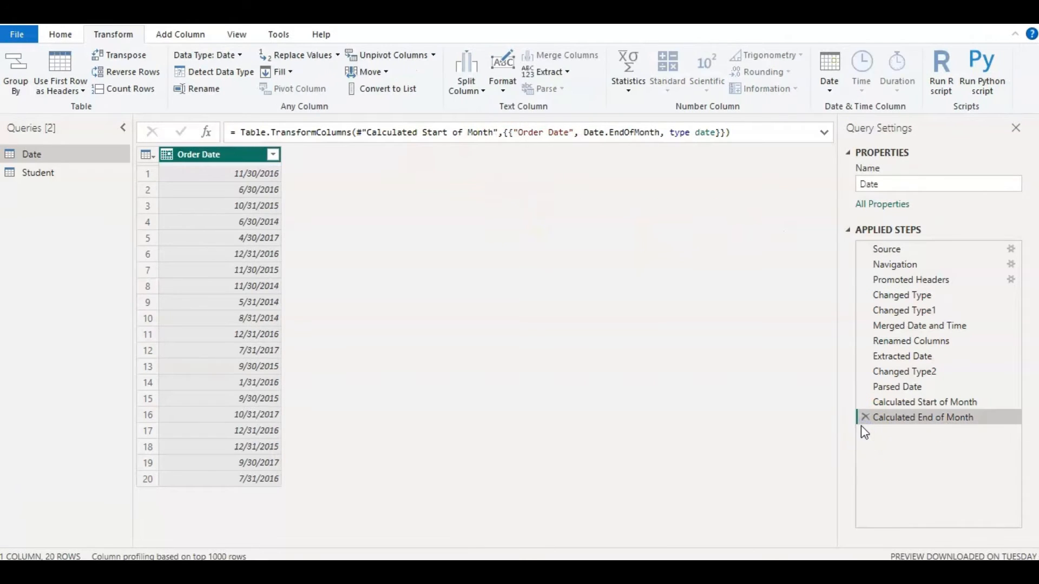
Try extracting the month name from the Order Date column, and remove the resulting applied step.
left_click(829, 71)
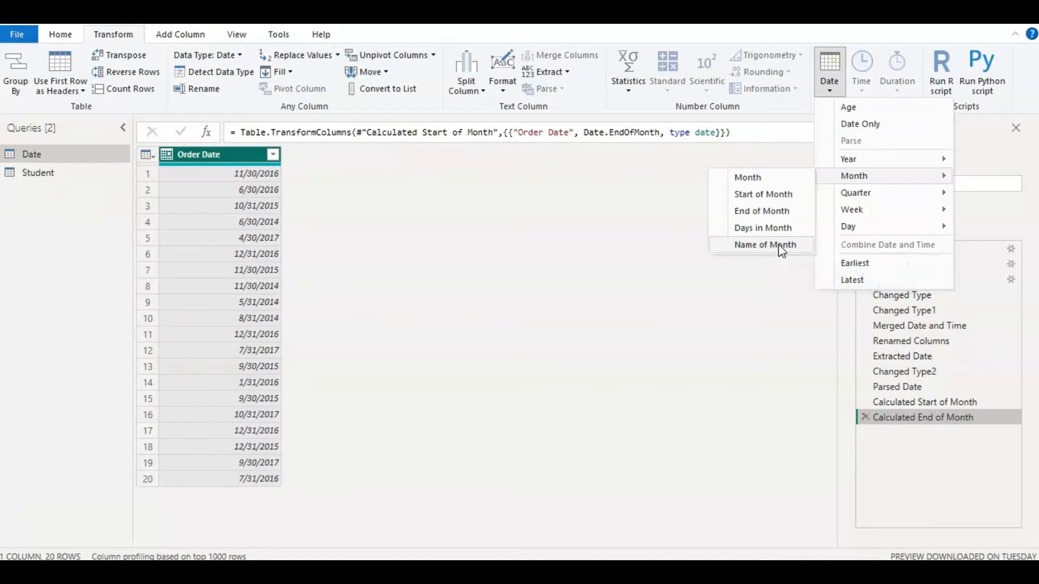
left_click(781, 246)
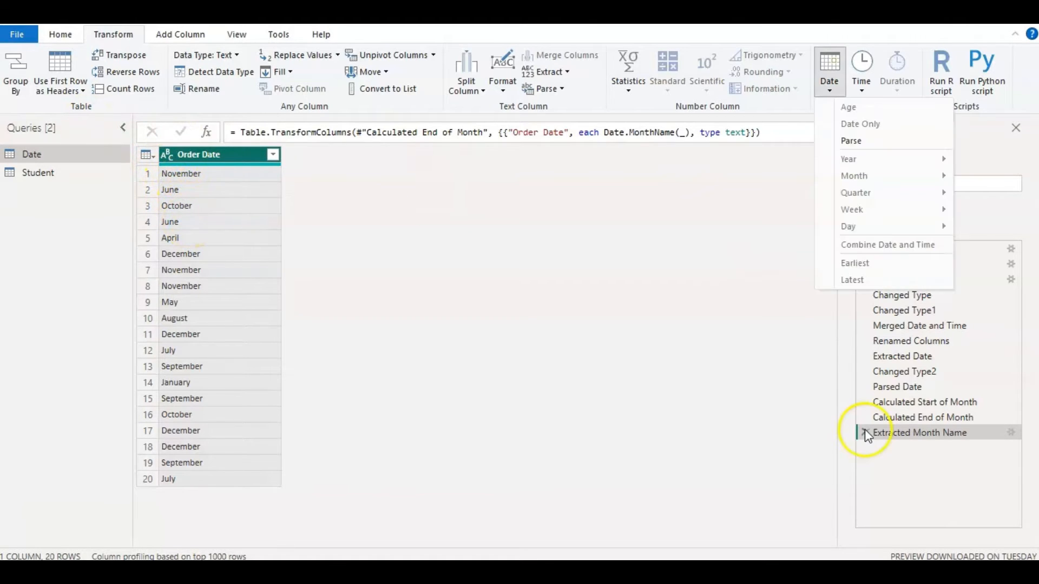
left_click(865, 431)
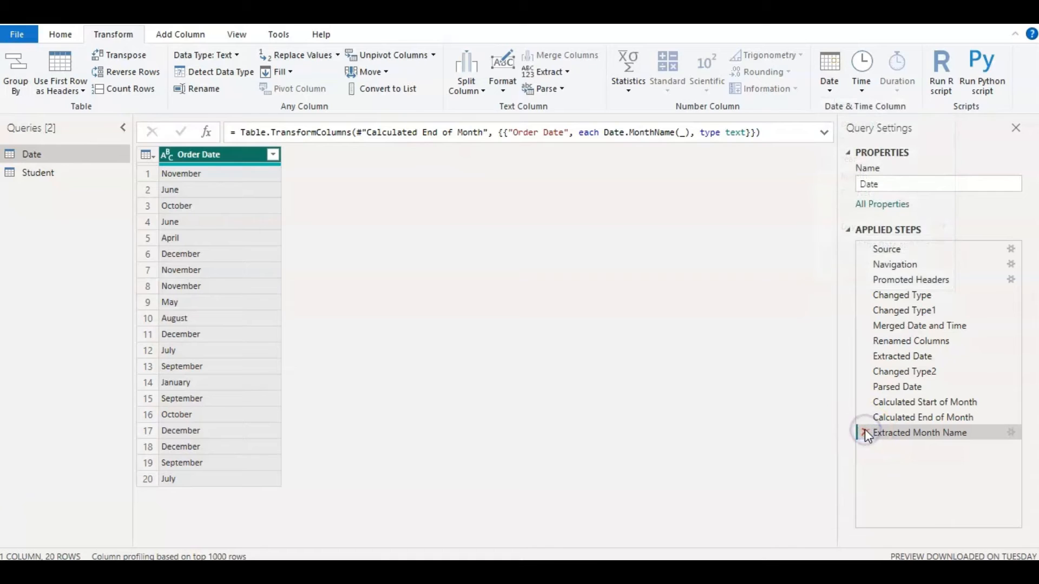
Remove the extracted month name step, and try replacing the Order Date values with their quarter of the year, removing that step too.
left_click(865, 433)
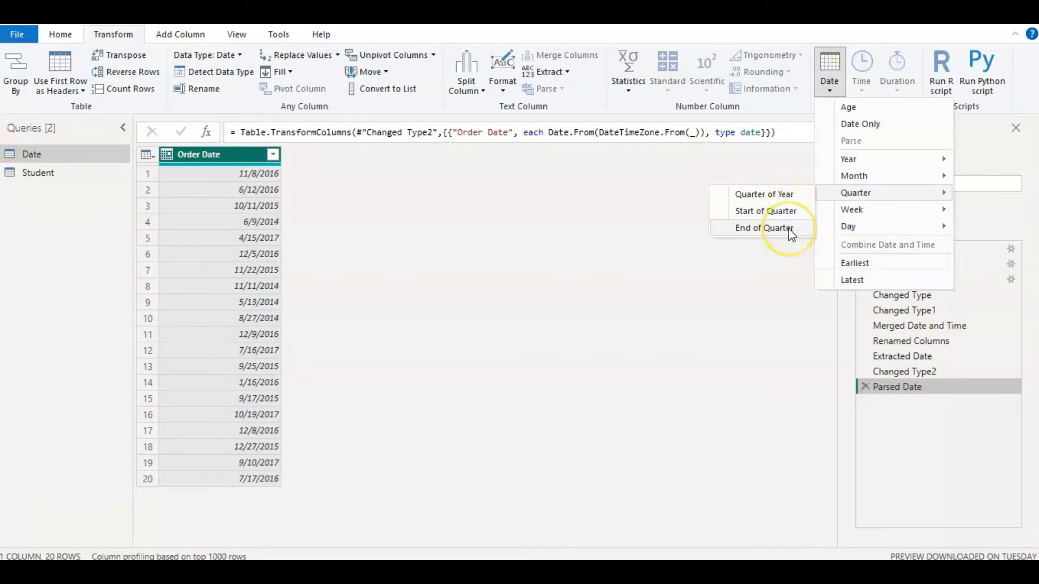
left_click(777, 196)
left_click(779, 196)
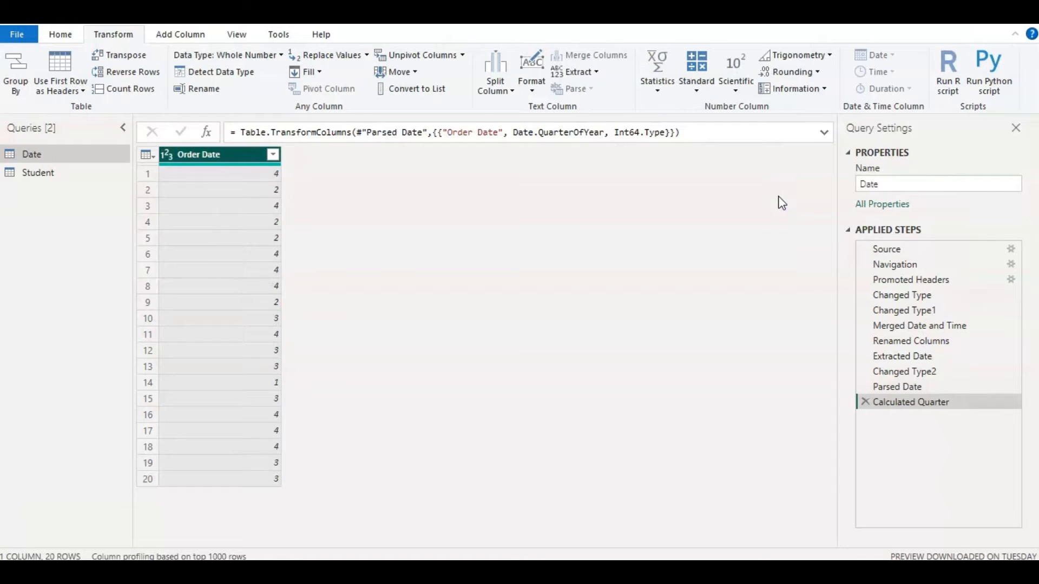
left_click(863, 402)
Try changing the Order Date values to the first day of their quarter, and remove that applied step.
left_click(829, 73)
mouse_move(860, 194)
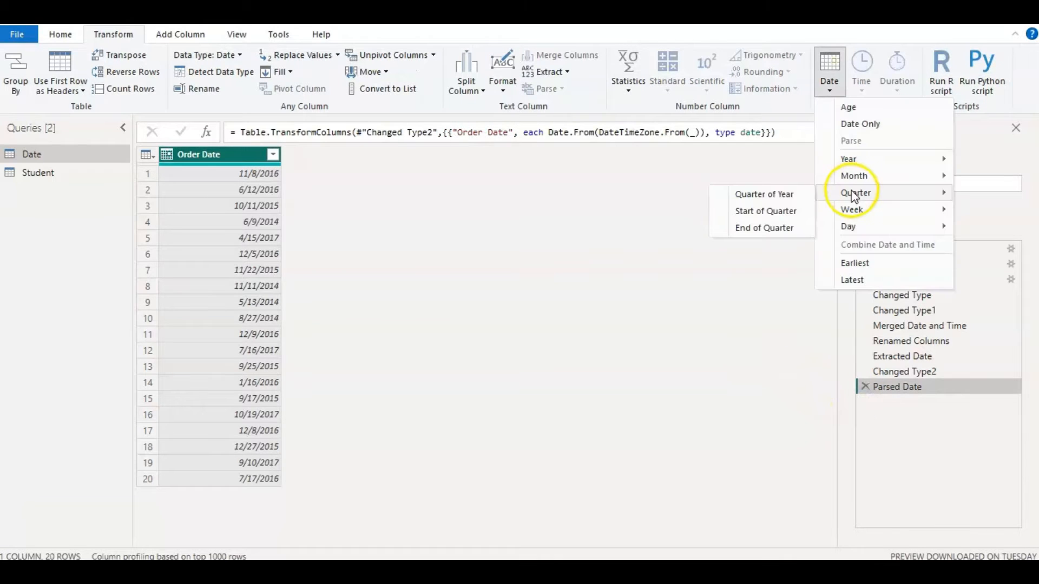
left_click(788, 214)
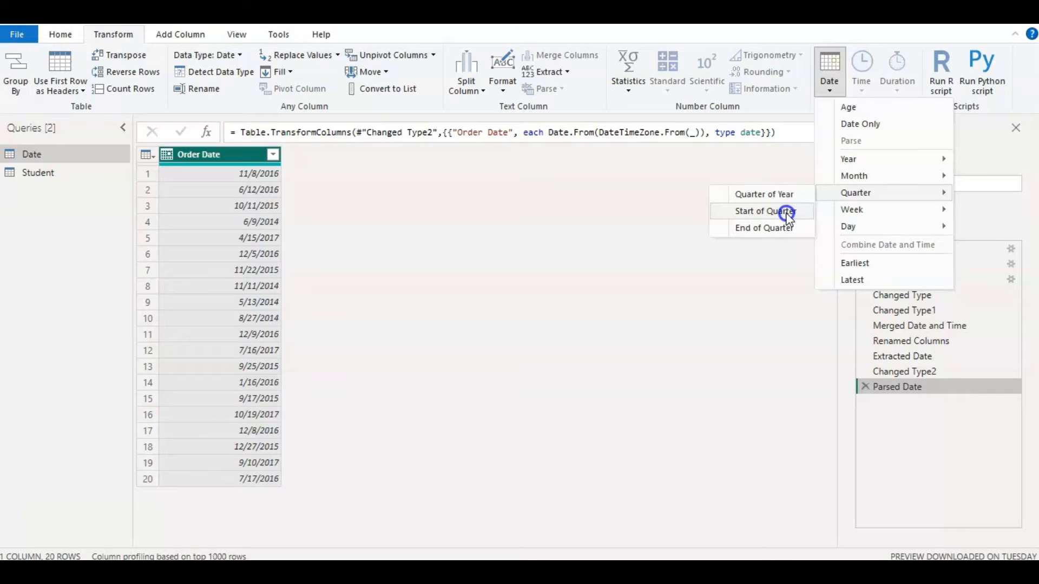
left_click(788, 214)
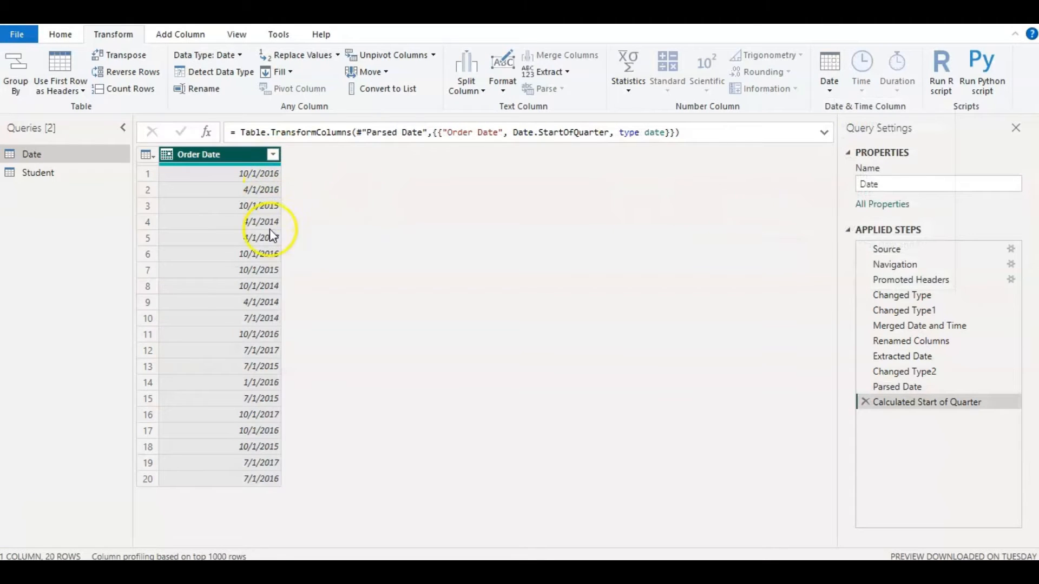
left_click(865, 401)
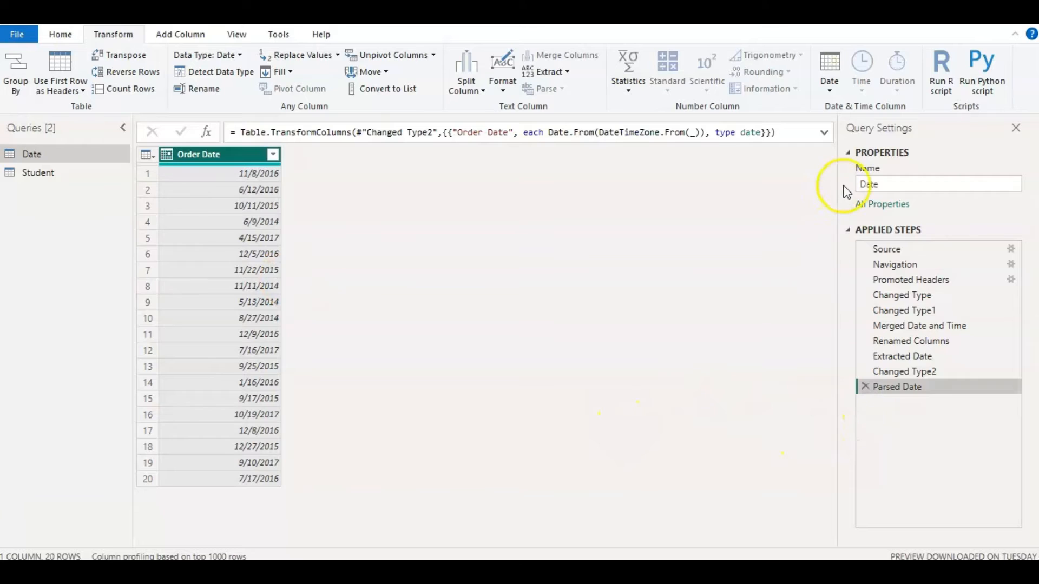
Transform the Order Date values to the last day of their quarter.
left_click(830, 81)
mouse_move(860, 193)
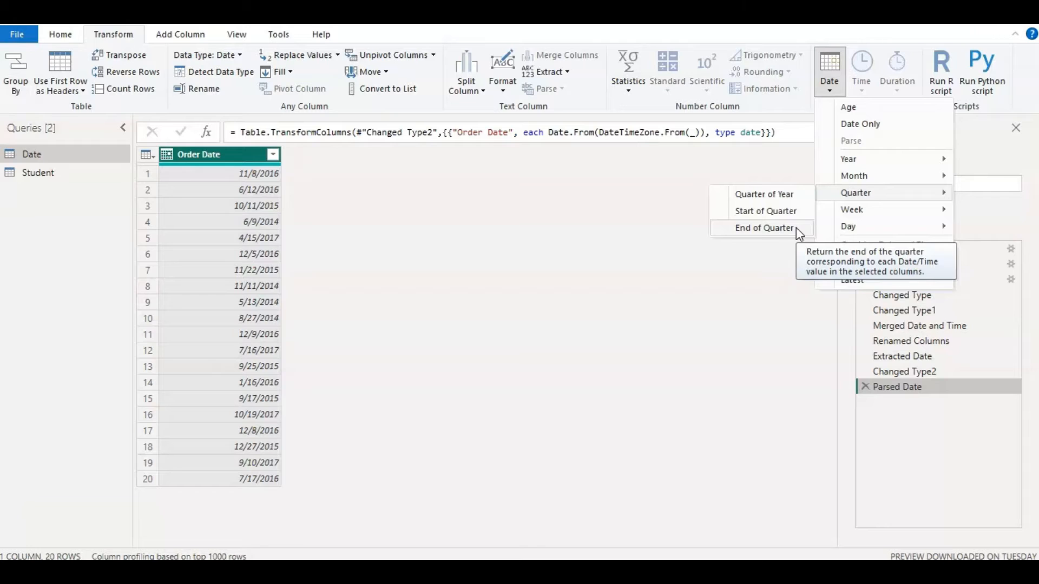
left_click(797, 229)
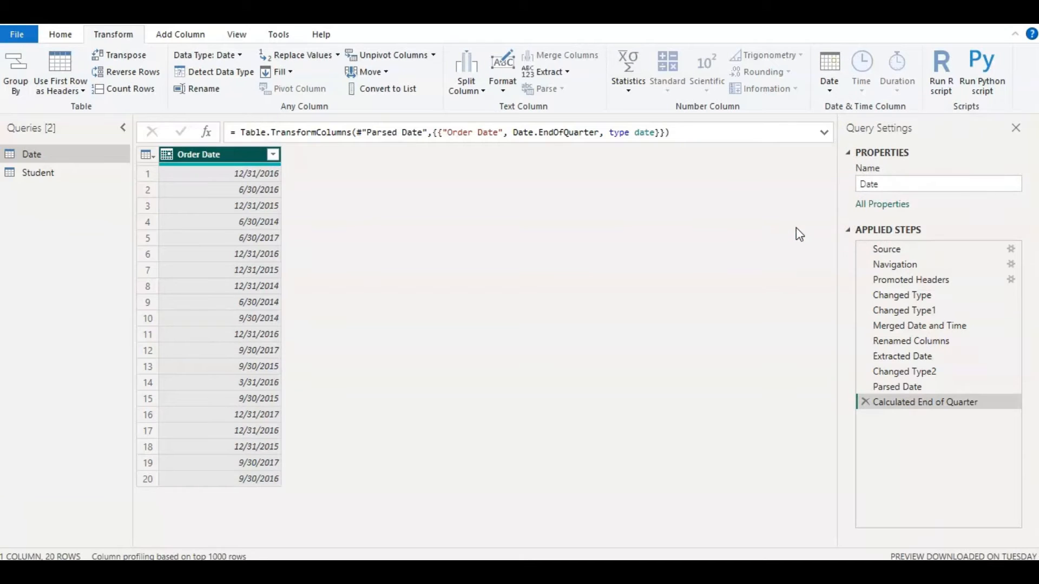
Try replacing the Order Date values with their week of the year, and remove that applied step.
left_click(830, 74)
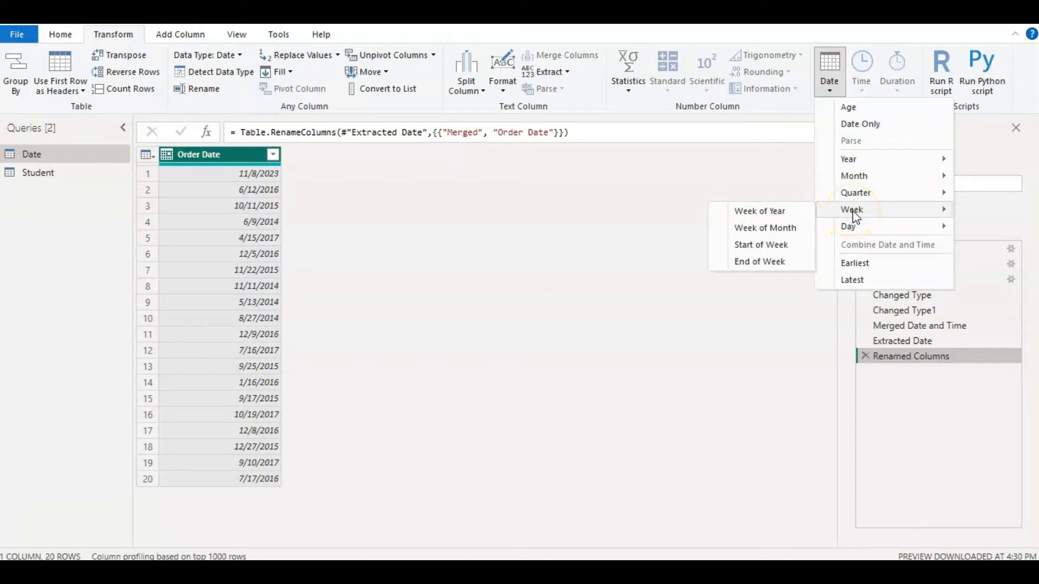
left_click(805, 217)
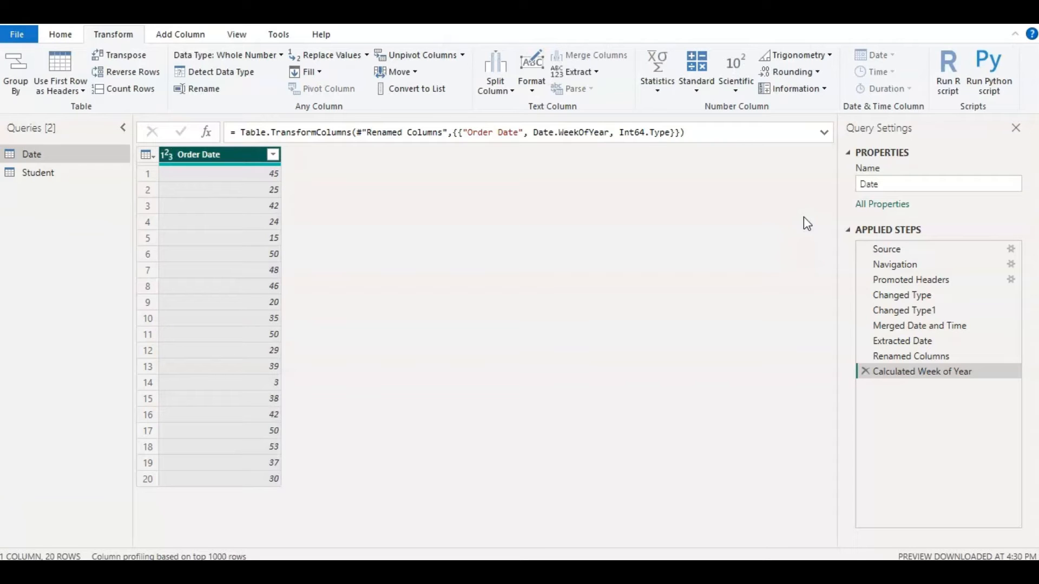
left_click(862, 371)
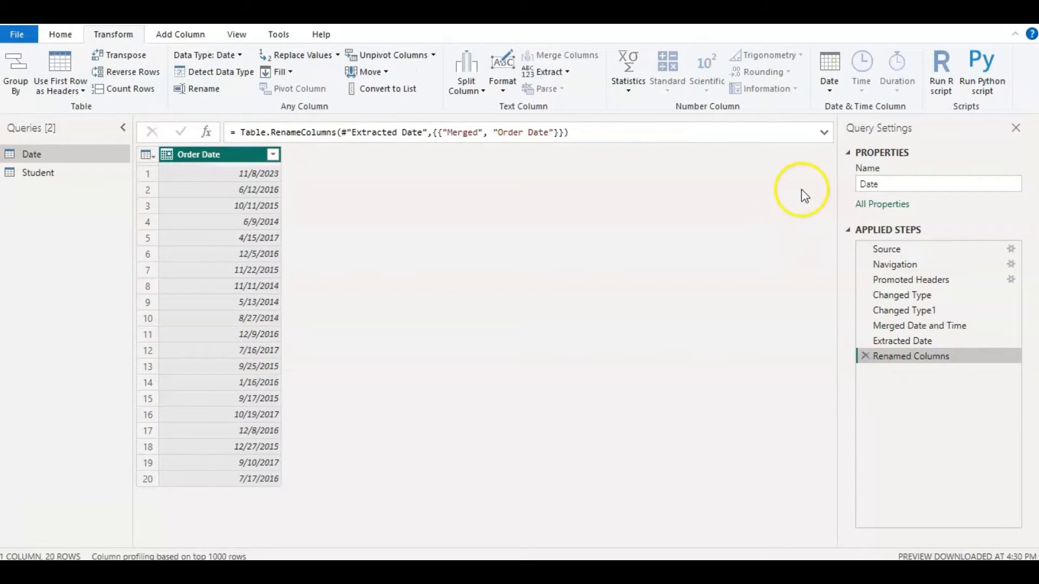
Try replacing the Order Date values with their week of the month, checking against the November 2023 system calendar, and remove that applied step.
left_click(833, 88)
mouse_move(850, 209)
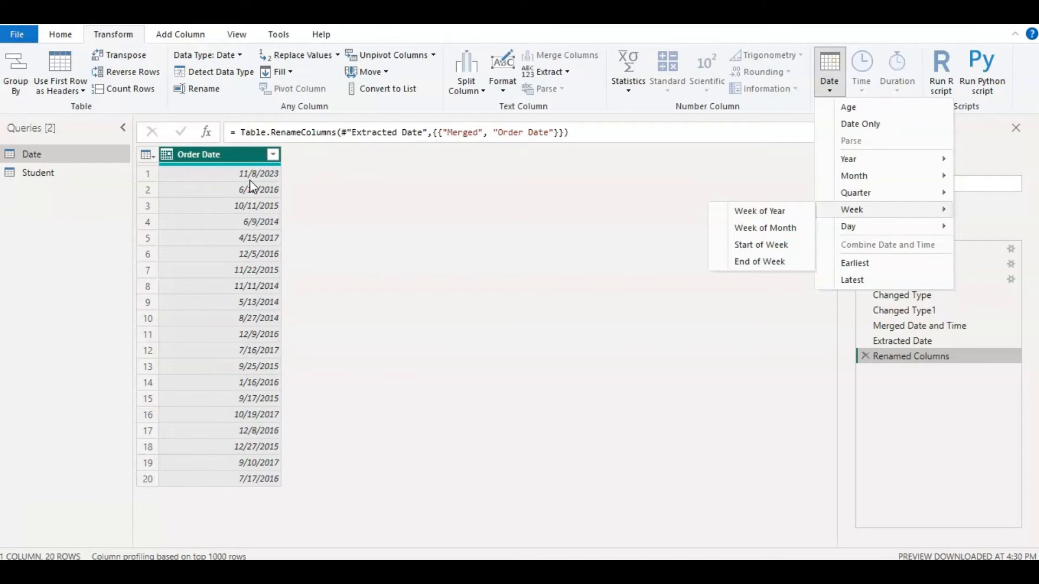
left_click(974, 572)
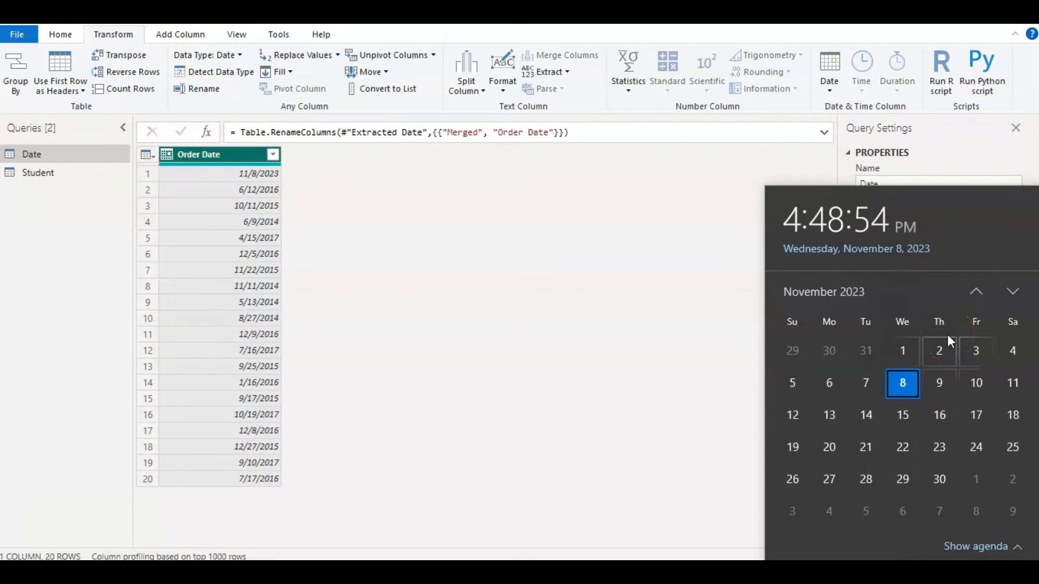
left_click(830, 92)
mouse_move(837, 218)
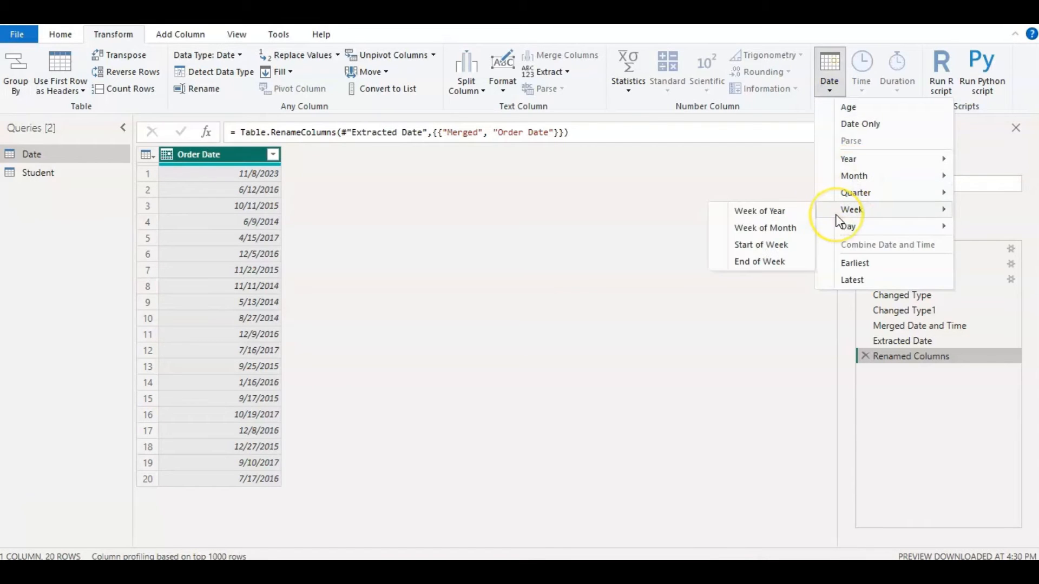
left_click(790, 230)
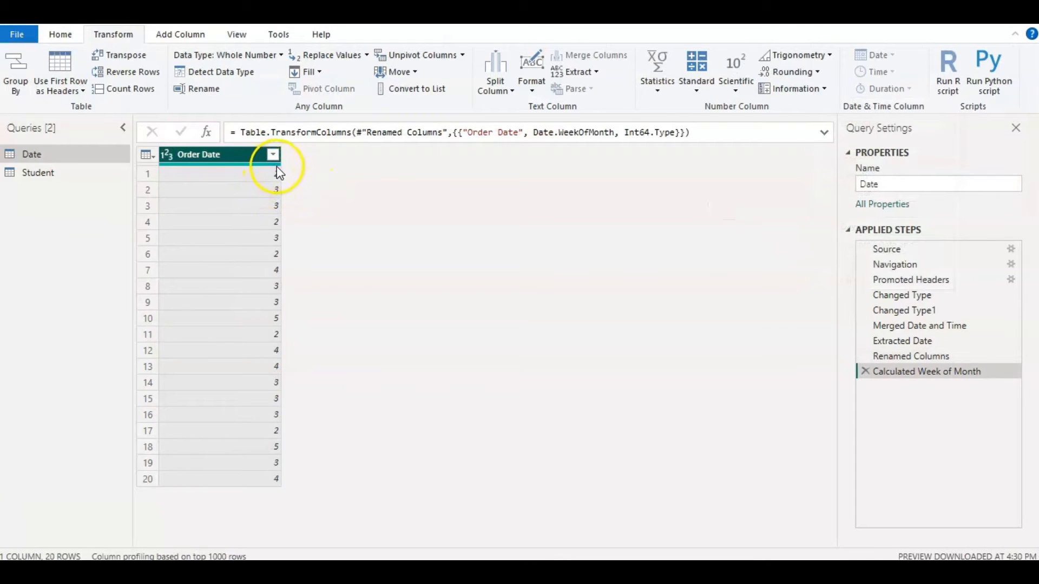
left_click(974, 572)
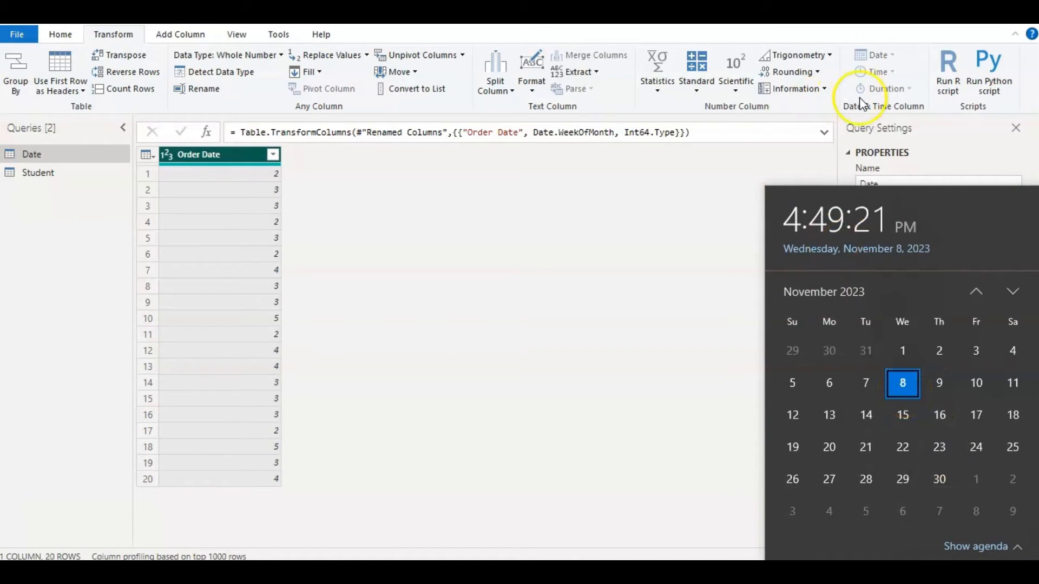
left_click(703, 167)
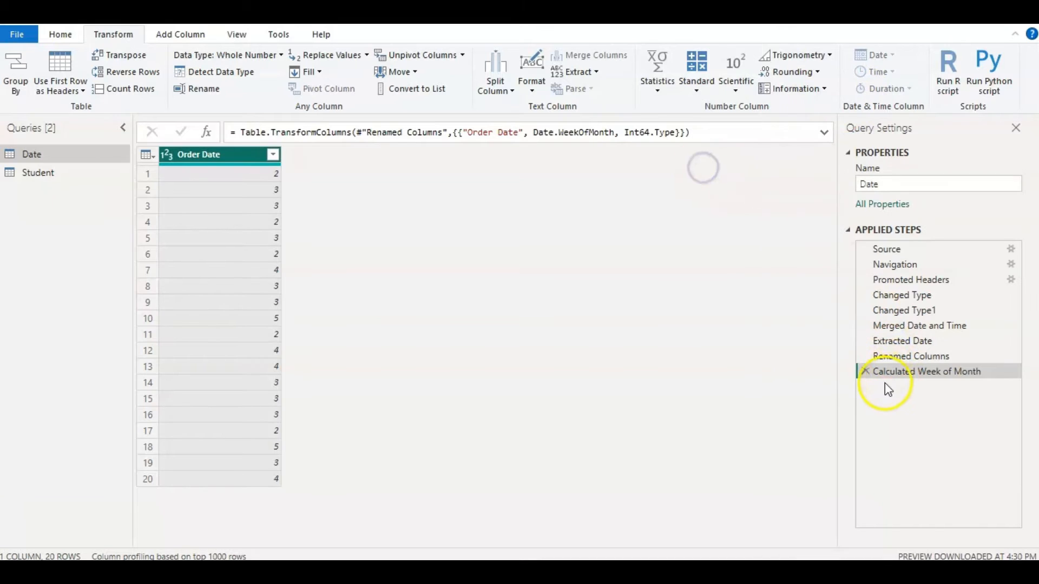
left_click(864, 371)
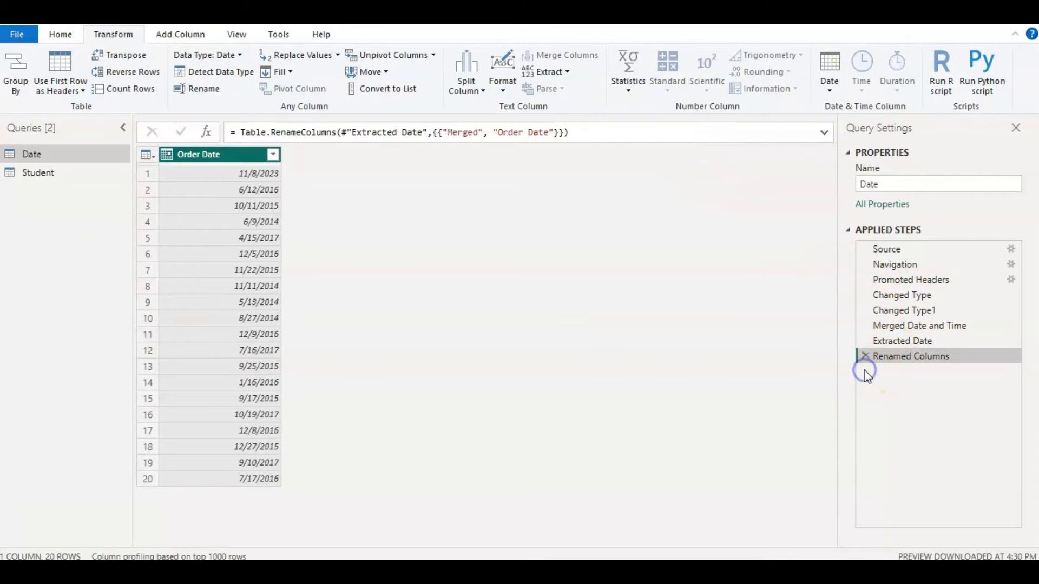
Try changing the Order Date values to the start of their week, checking against the system calendar, and remove that applied step.
left_click(829, 89)
mouse_move(852, 213)
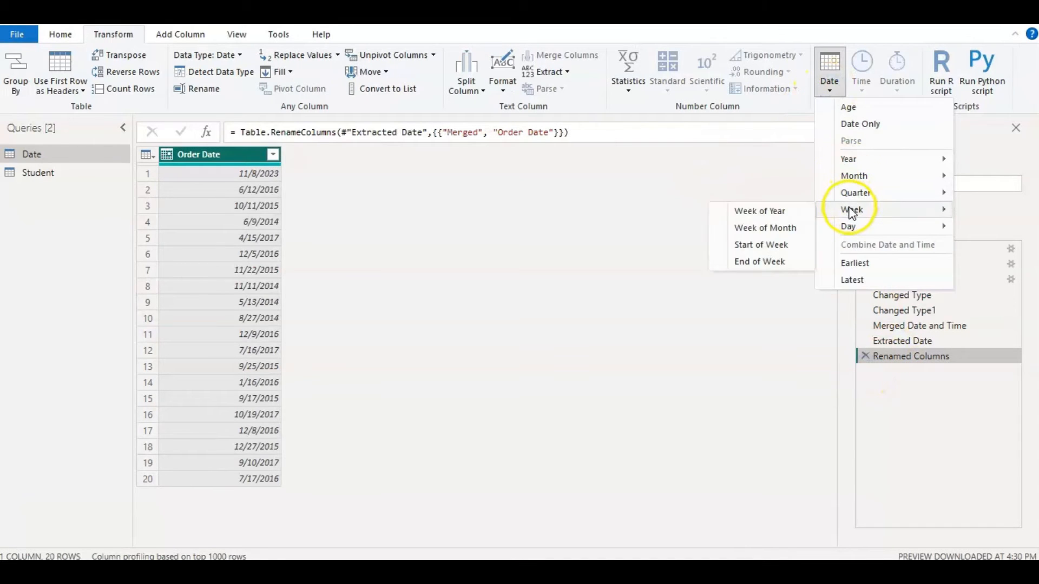
left_click(783, 247)
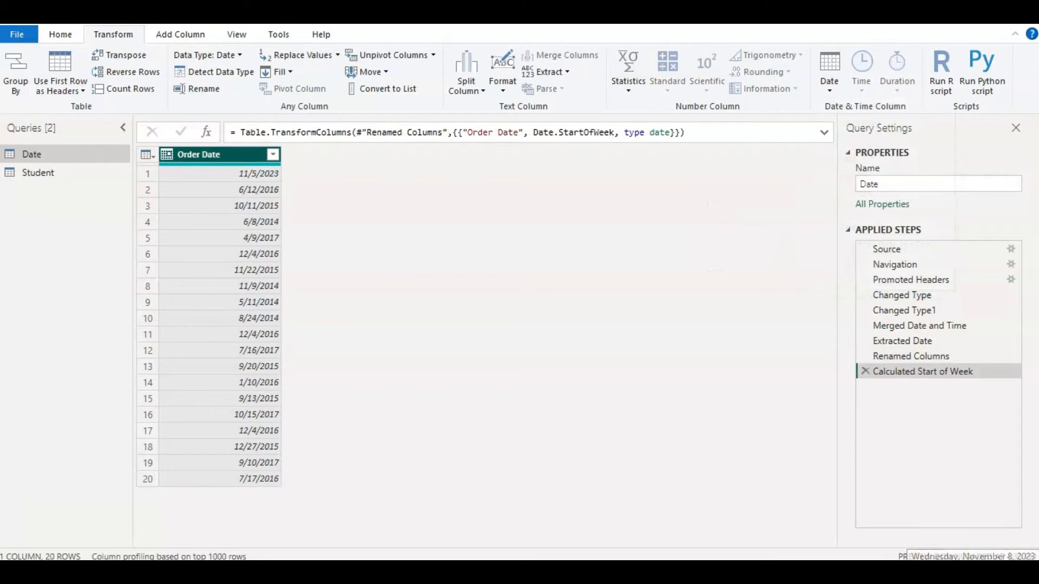
left_click(995, 572)
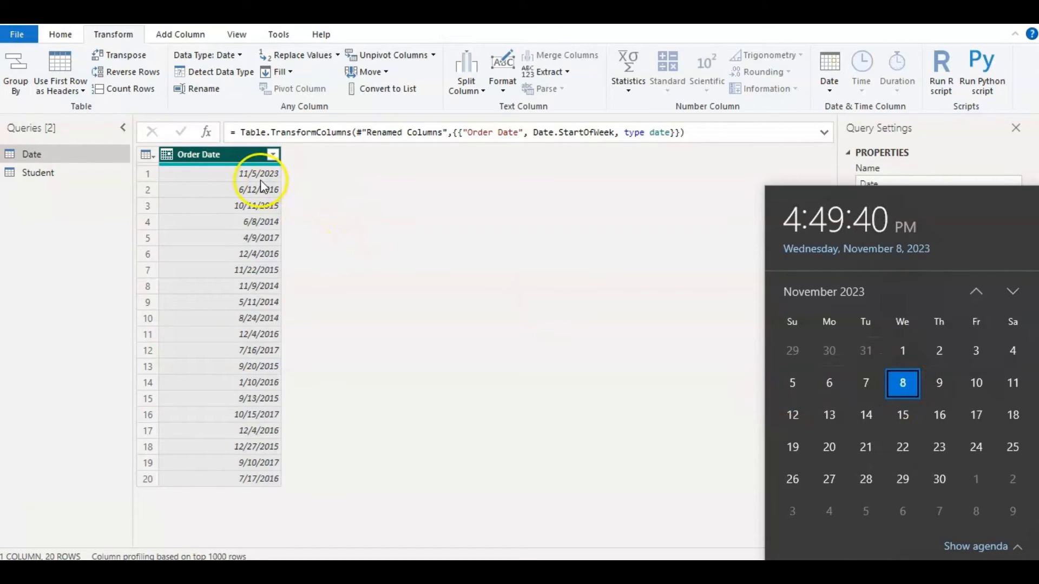
left_click(596, 323)
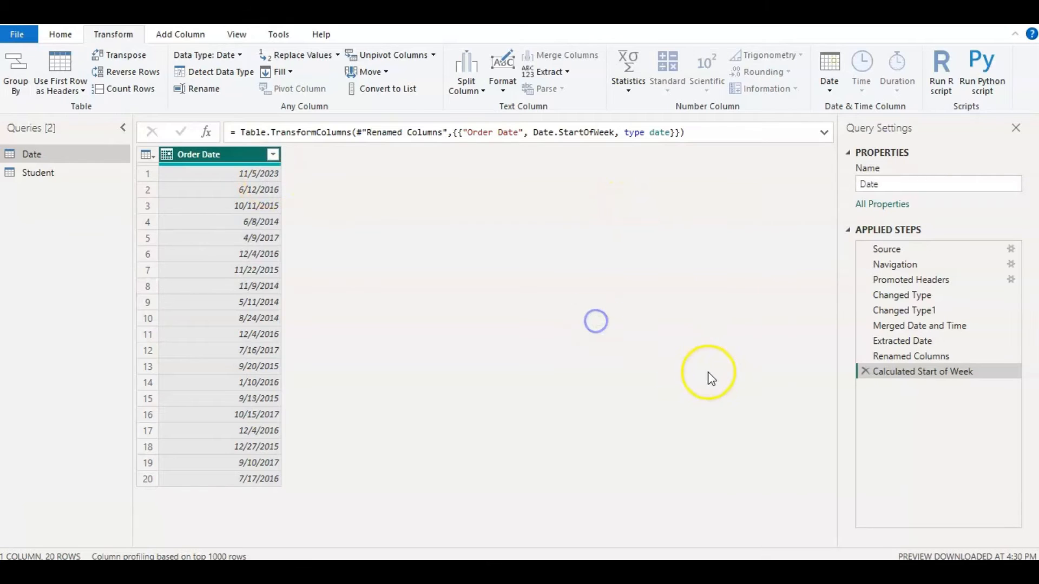
left_click(865, 371)
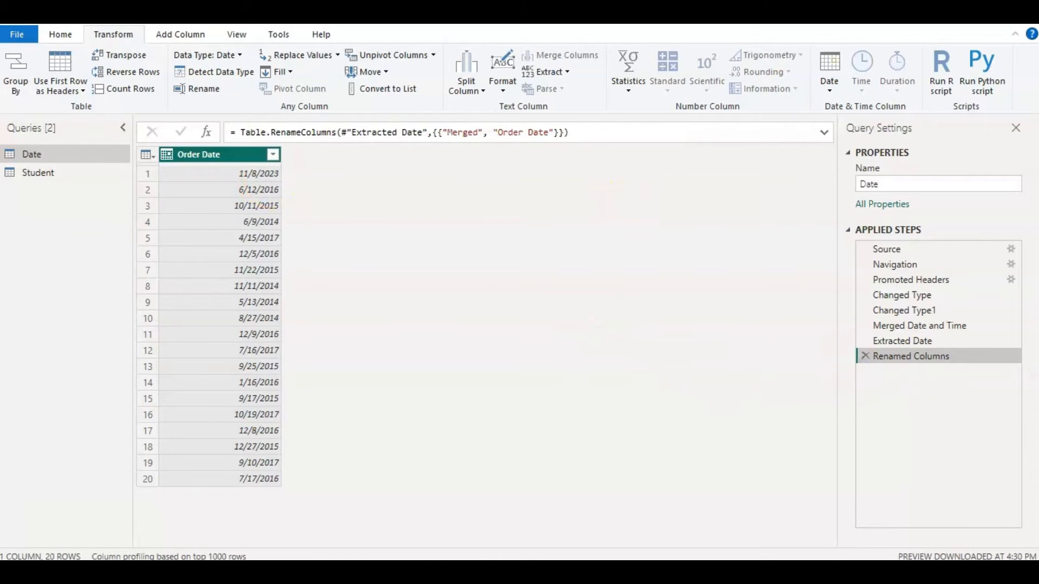
Transform the Order Date values to the end of their week, and open the system calendar to check the dates.
left_click(830, 87)
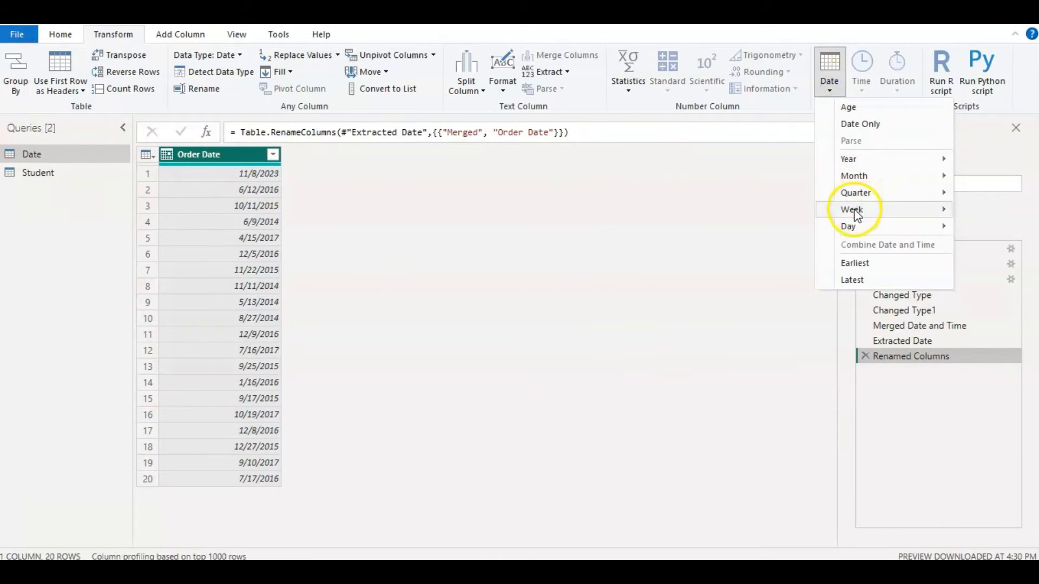
mouse_move(858, 215)
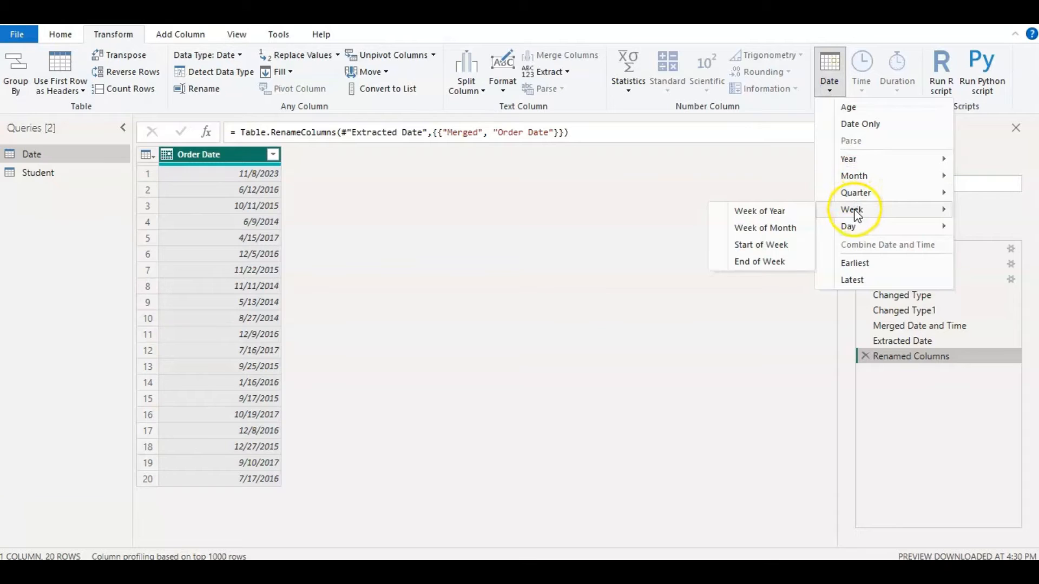
left_click(784, 262)
left_click(981, 574)
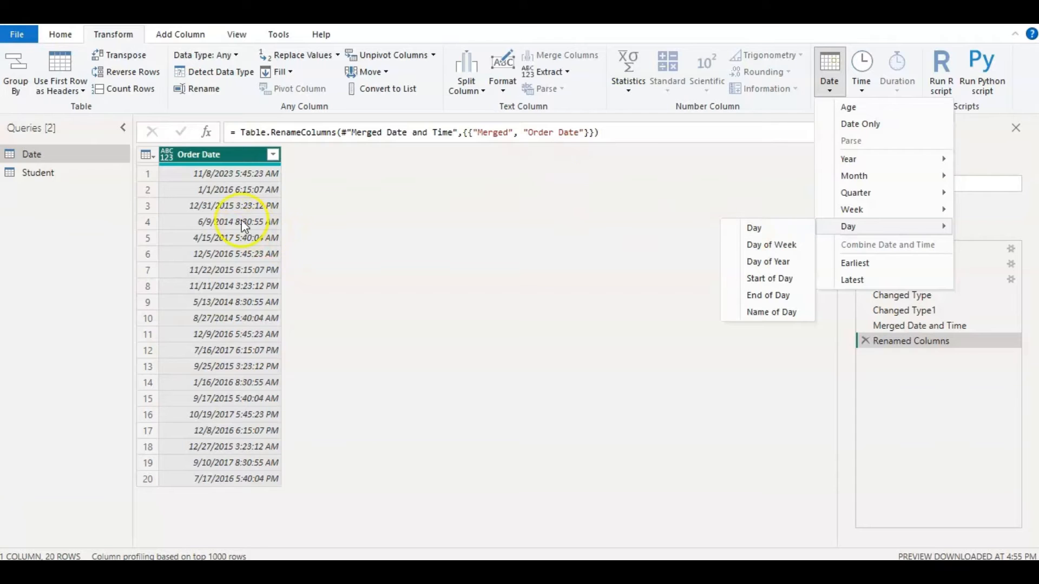
Try extracting the day number from the Order Date column, and remove that applied step.
left_click(769, 225)
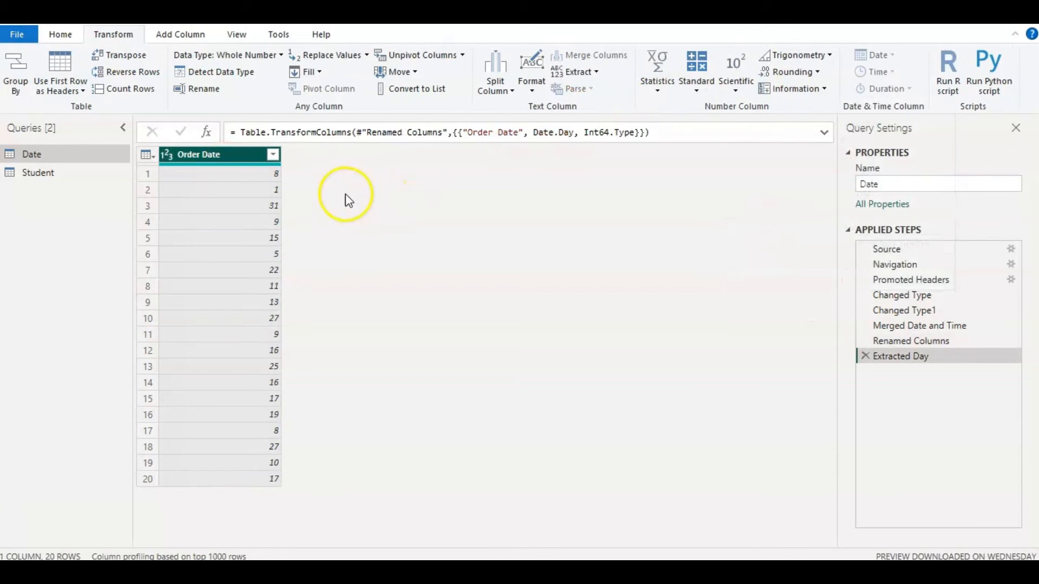
left_click(865, 357)
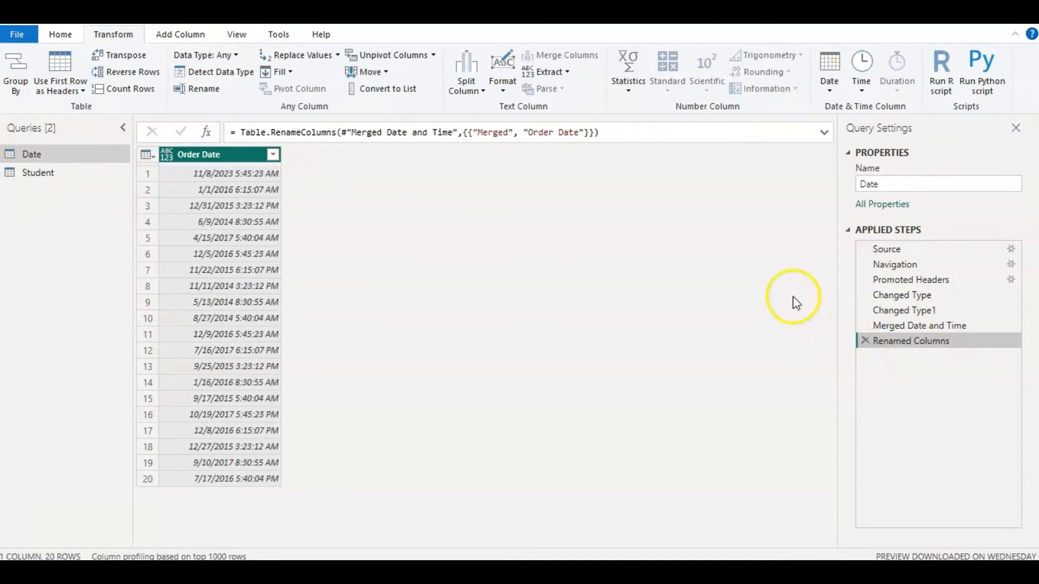
Try replacing the Order Date values with their day of the week, checking against the system calendar, and remove that applied step.
left_click(827, 91)
mouse_move(844, 226)
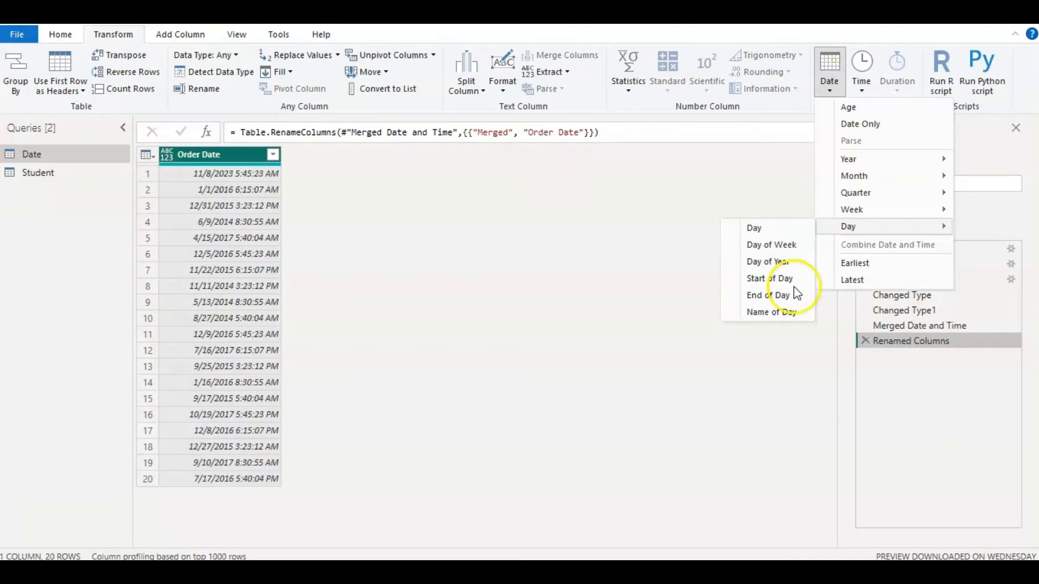
key("Escape")
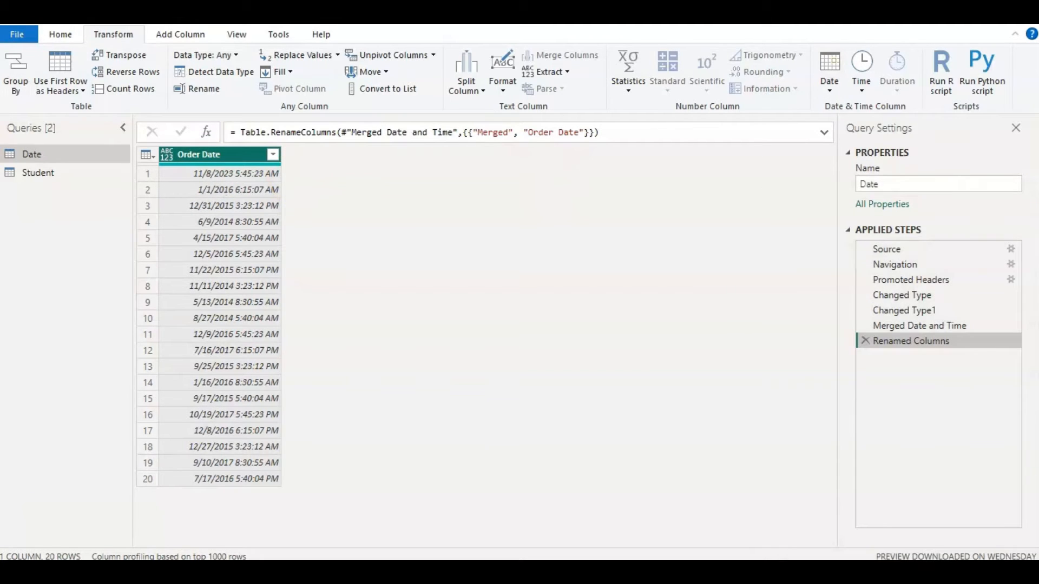
left_click(985, 573)
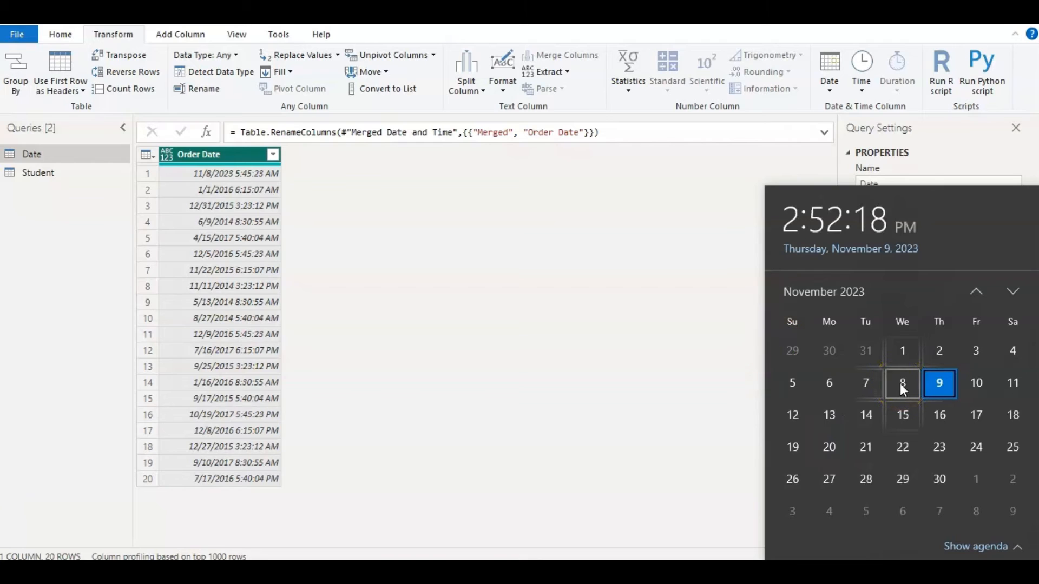
left_click(839, 384)
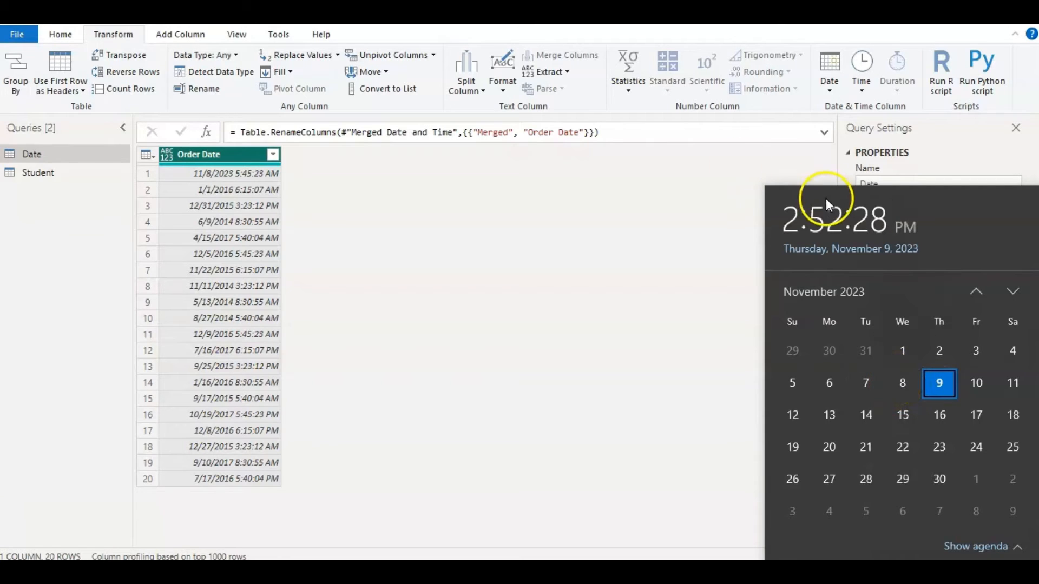
left_click(828, 92)
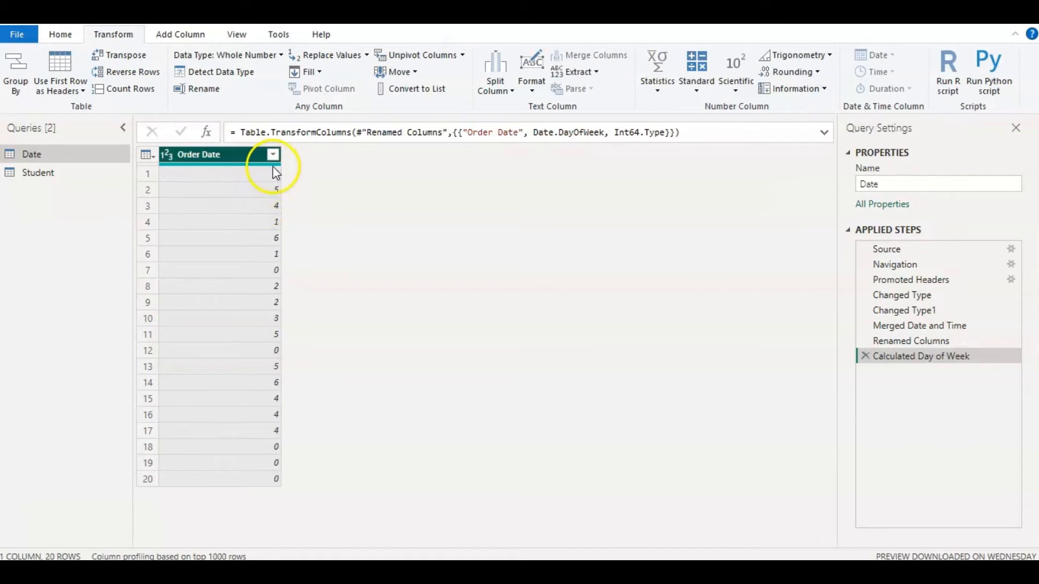
left_click(864, 356)
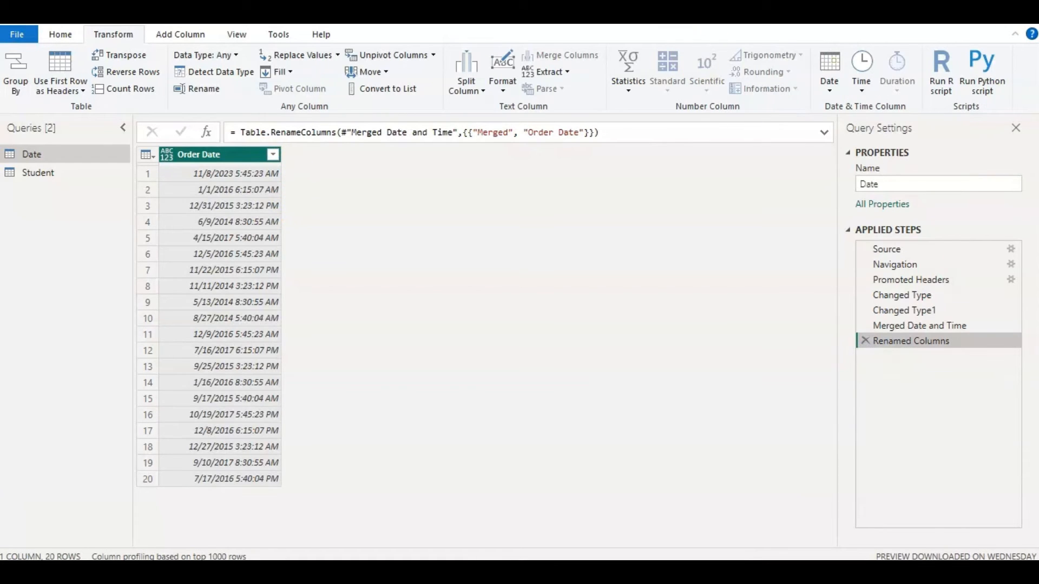
Try replacing the Order Date values with their day of the year.
left_click(830, 76)
mouse_move(866, 226)
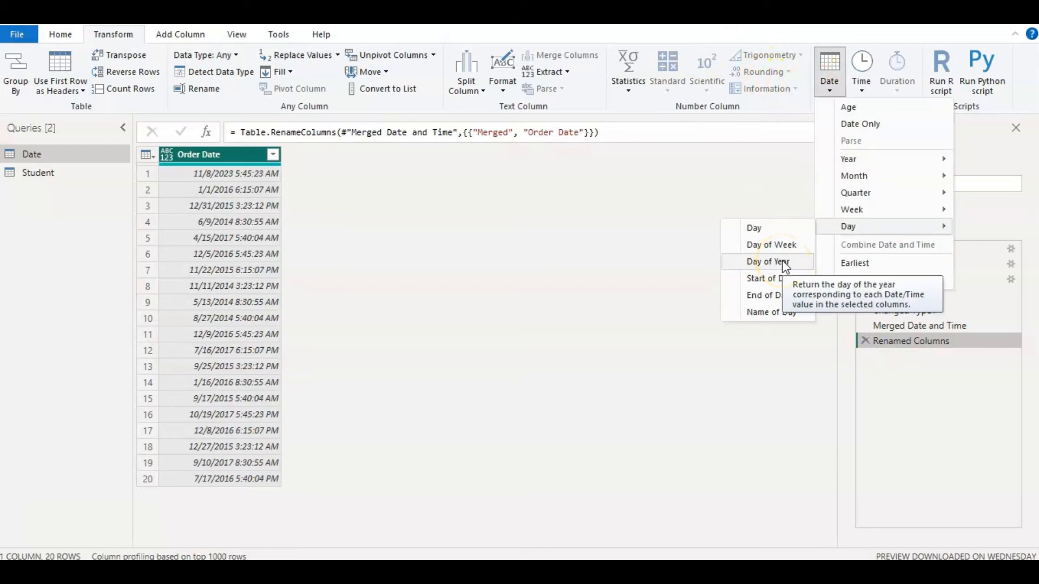
left_click(789, 269)
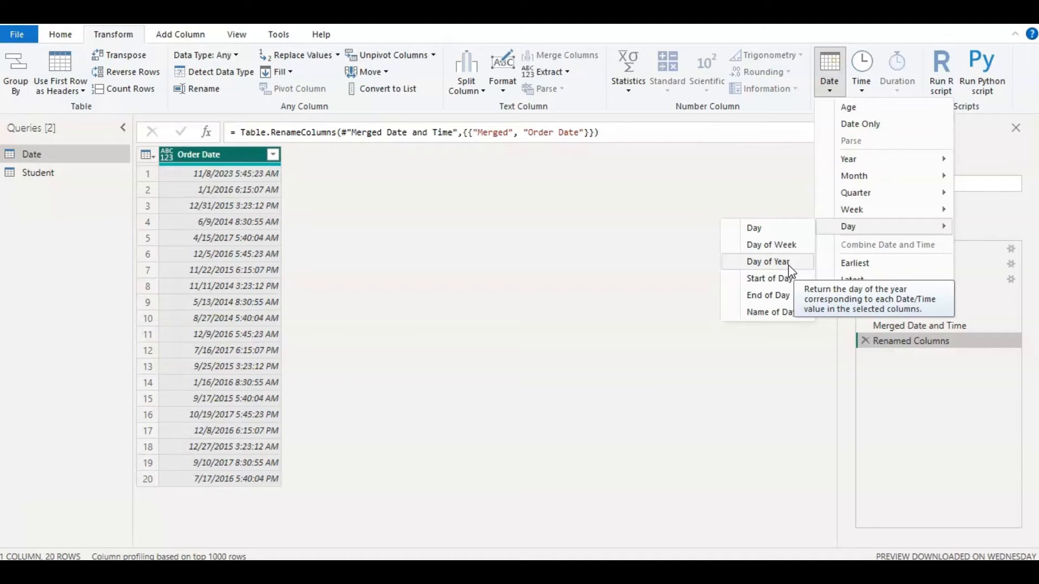
left_click(201, 200)
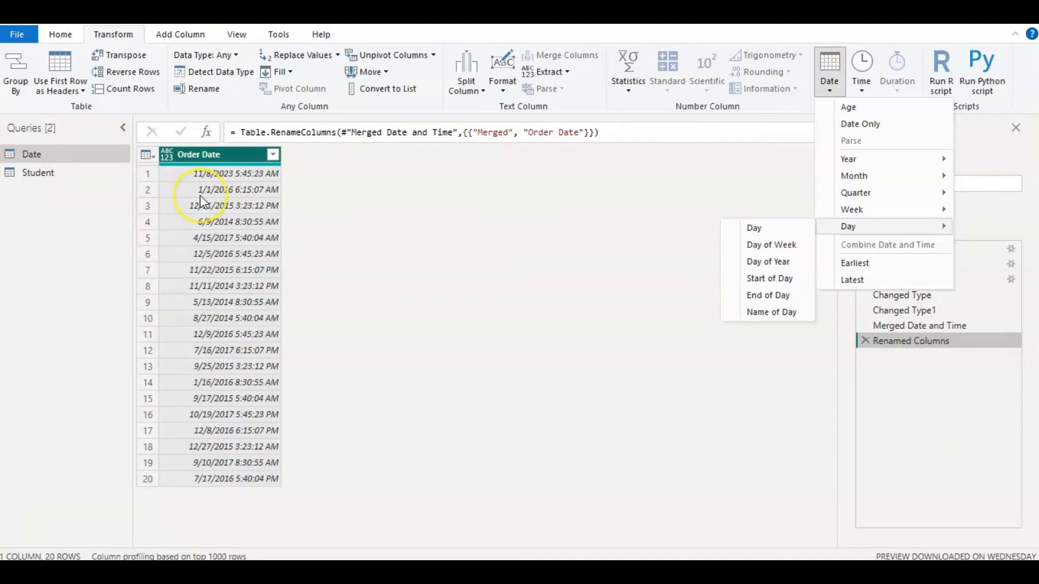
left_click(205, 211)
left_click(775, 263)
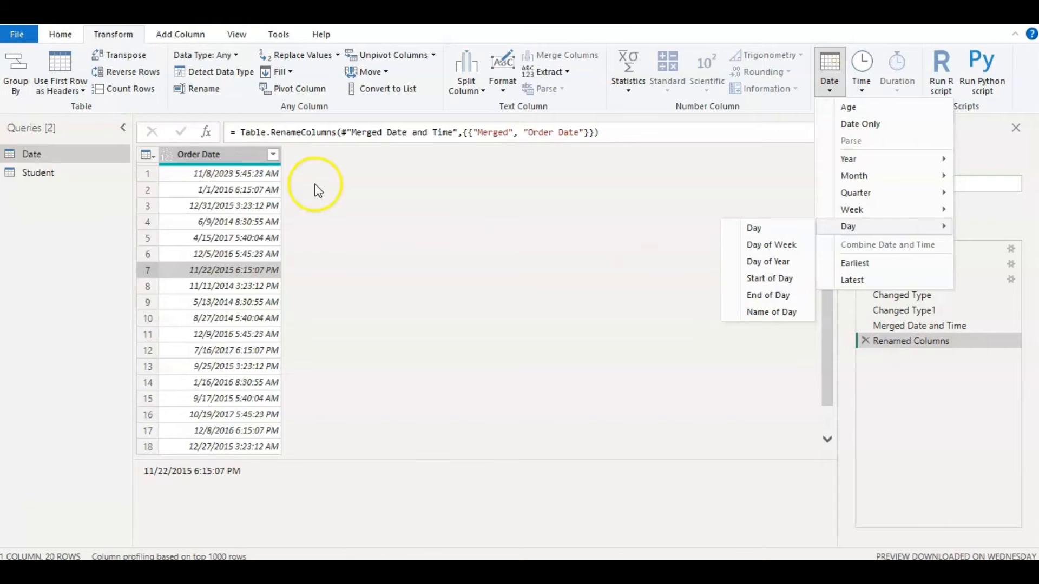
Try changing the Order Date values to the start of their day, and remove that applied step.
left_click(198, 155)
left_click(828, 93)
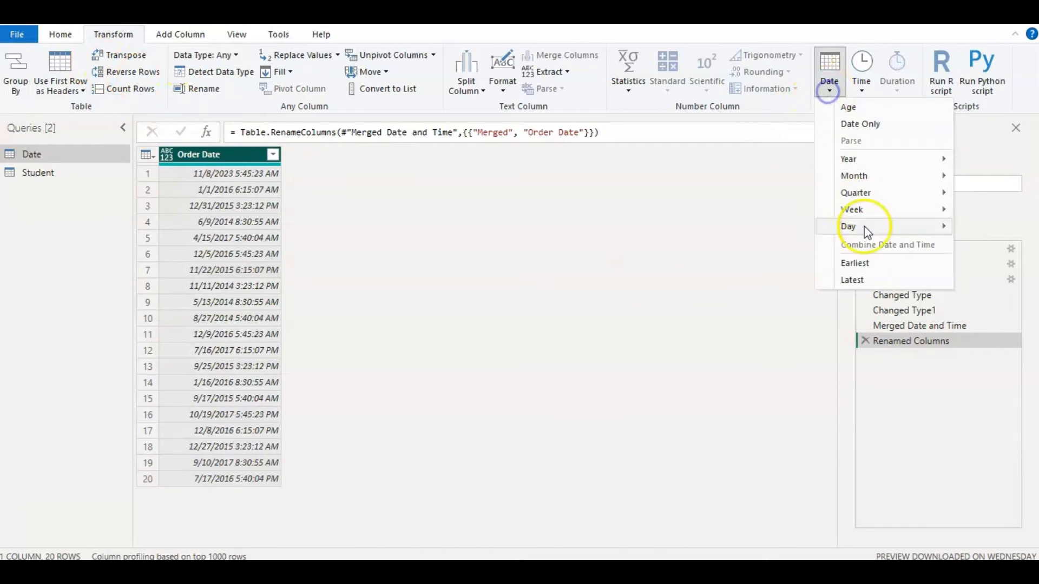
mouse_move(865, 227)
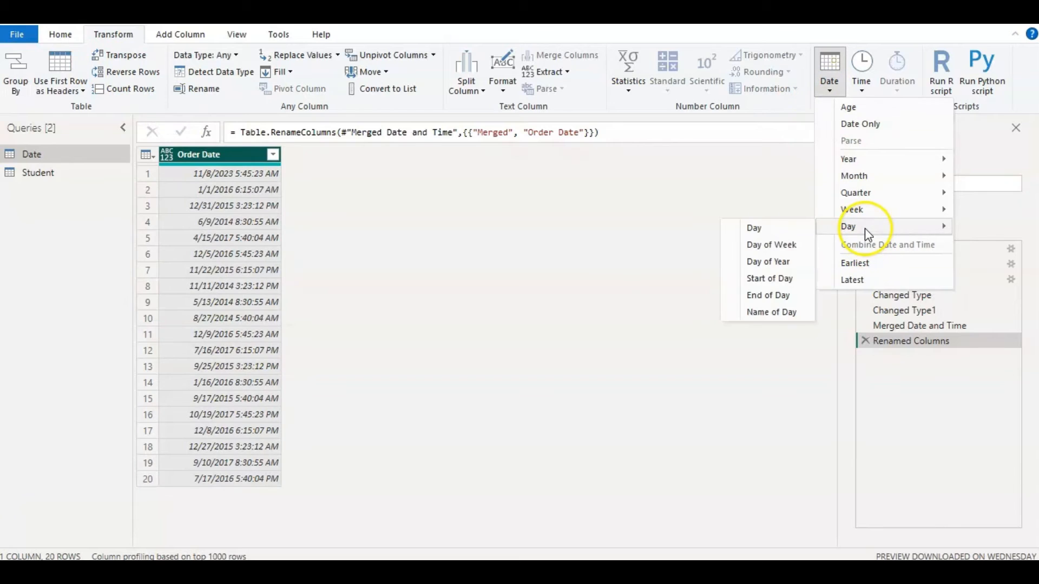
left_click(796, 279)
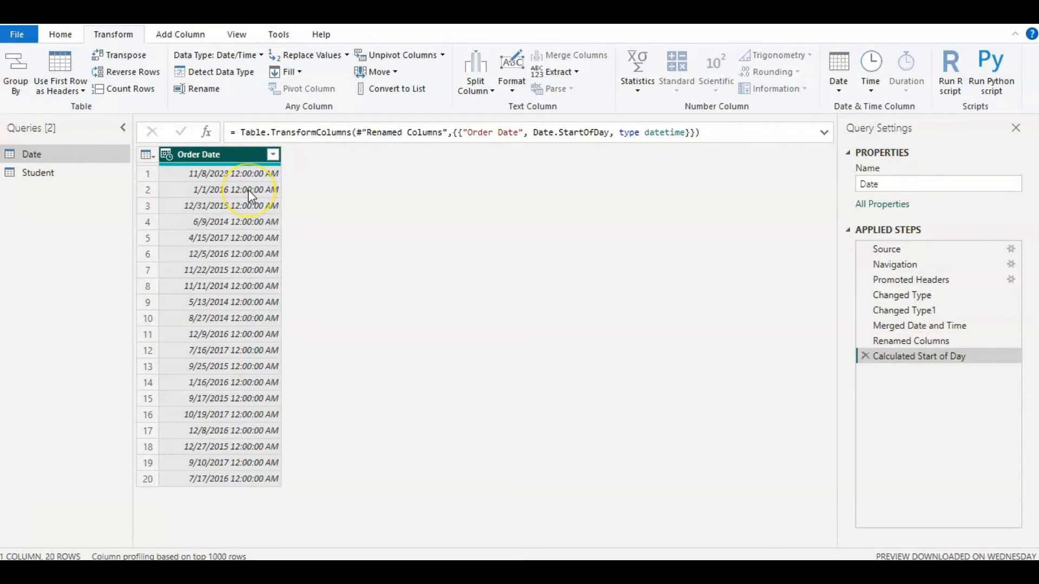
left_click(838, 73)
mouse_move(857, 234)
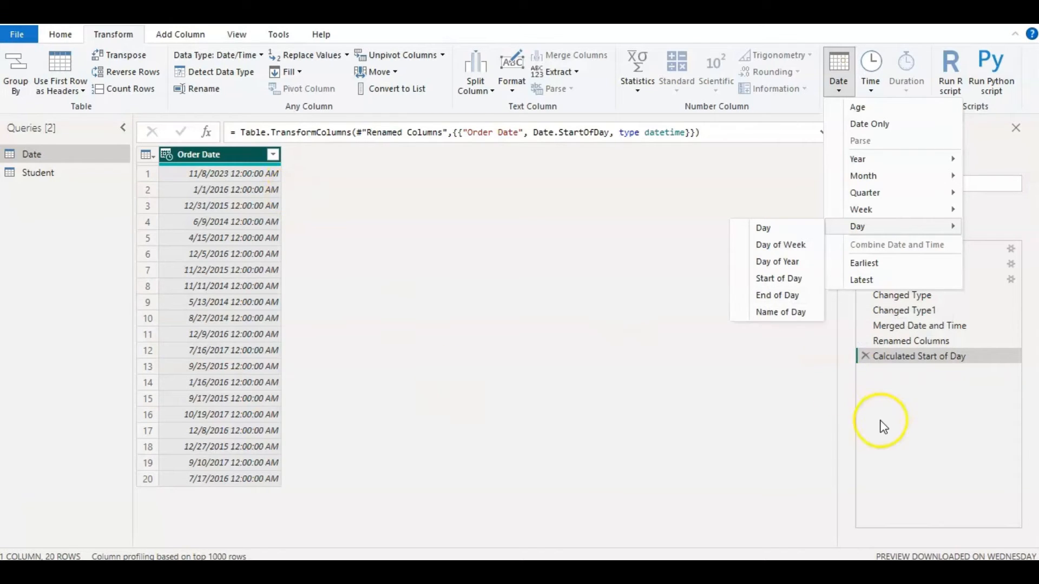
left_click(865, 357)
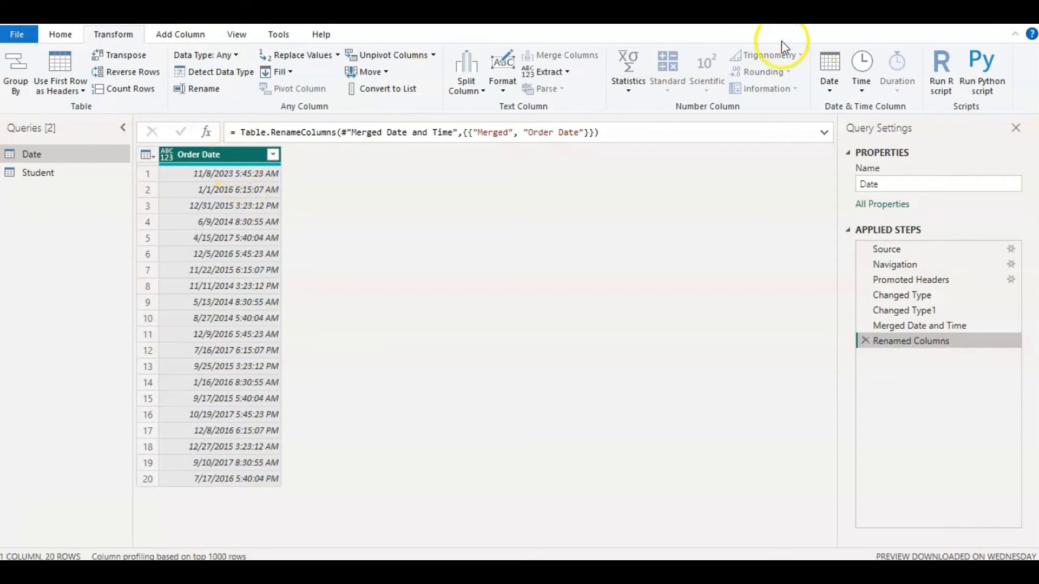
Try changing the Order Date values to the end of their day.
left_click(828, 84)
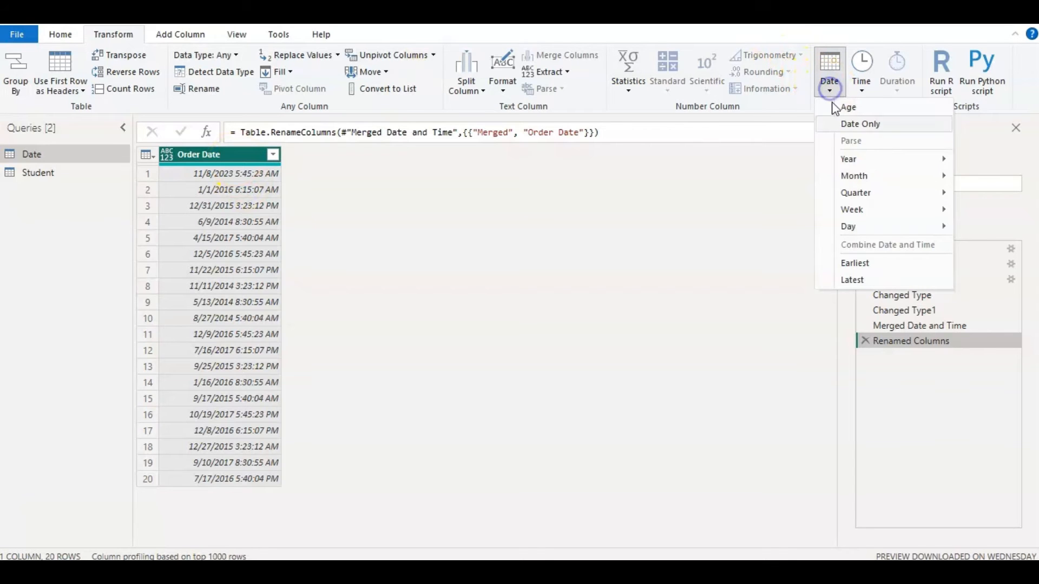
mouse_move(859, 232)
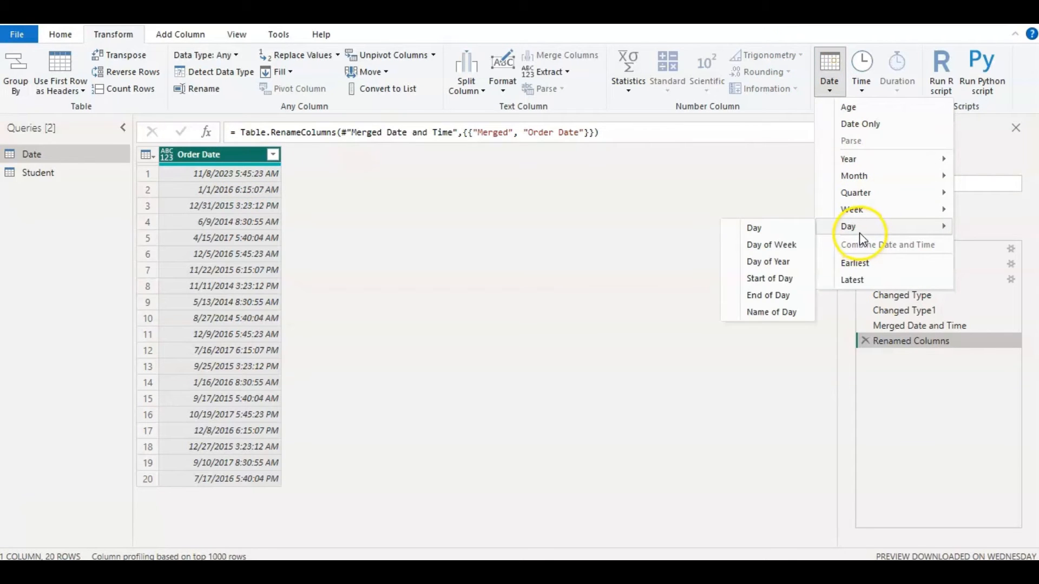
left_click(794, 296)
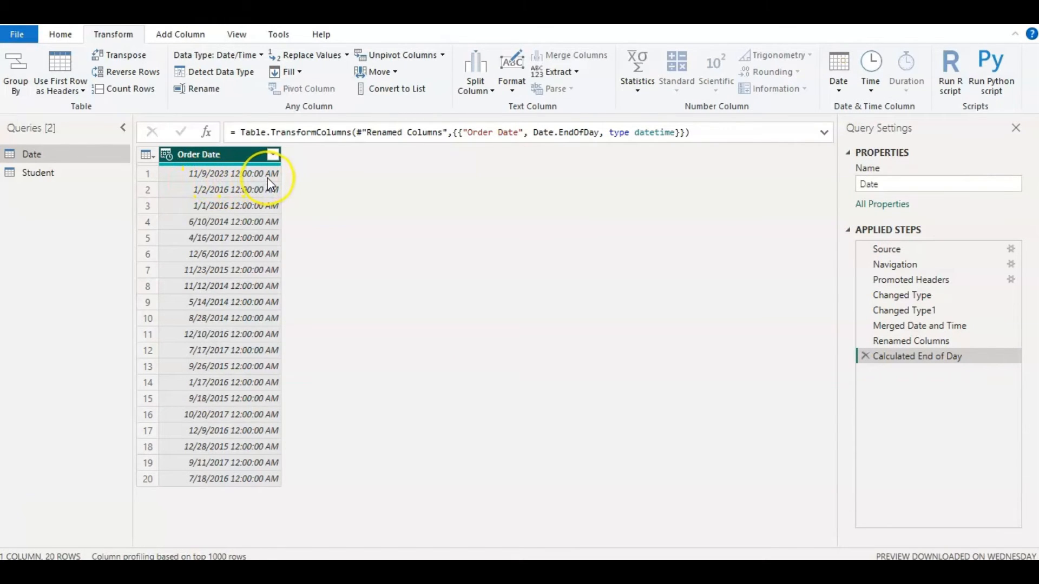
left_click(839, 76)
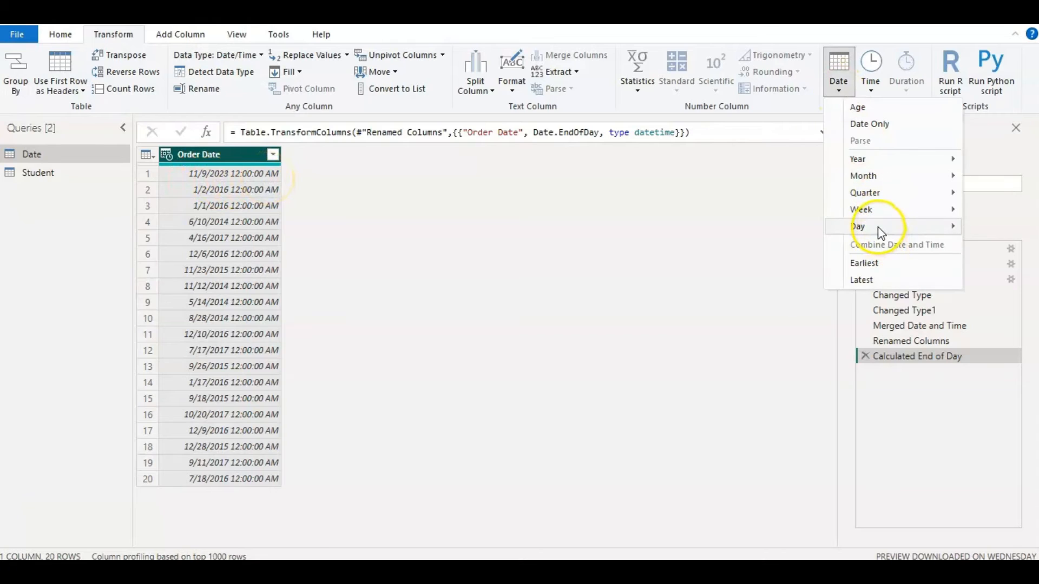
mouse_move(881, 228)
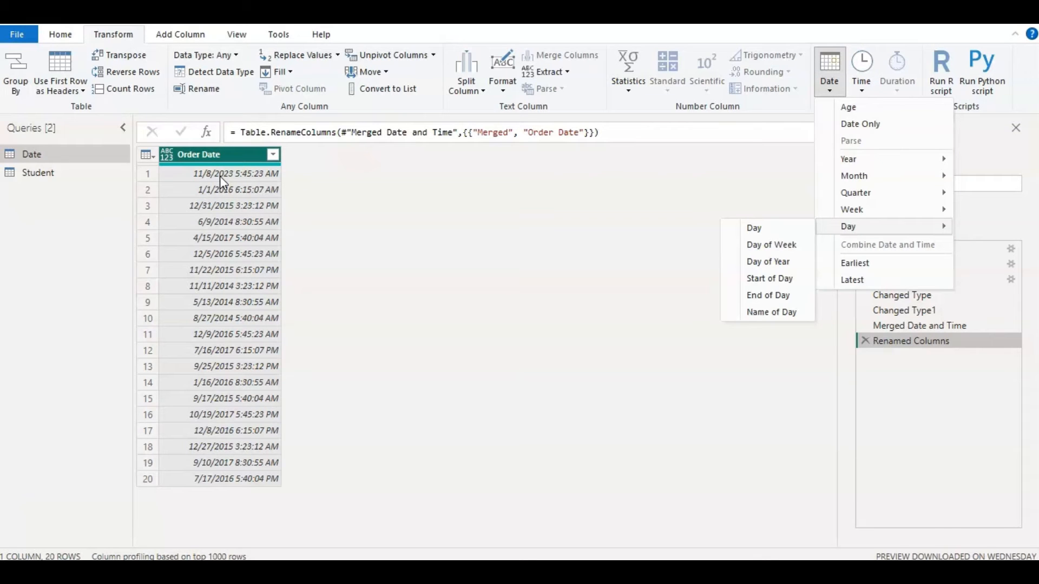
Check the dates against the system calendar and try replacing the Order Date values with their name of day.
left_click(977, 573)
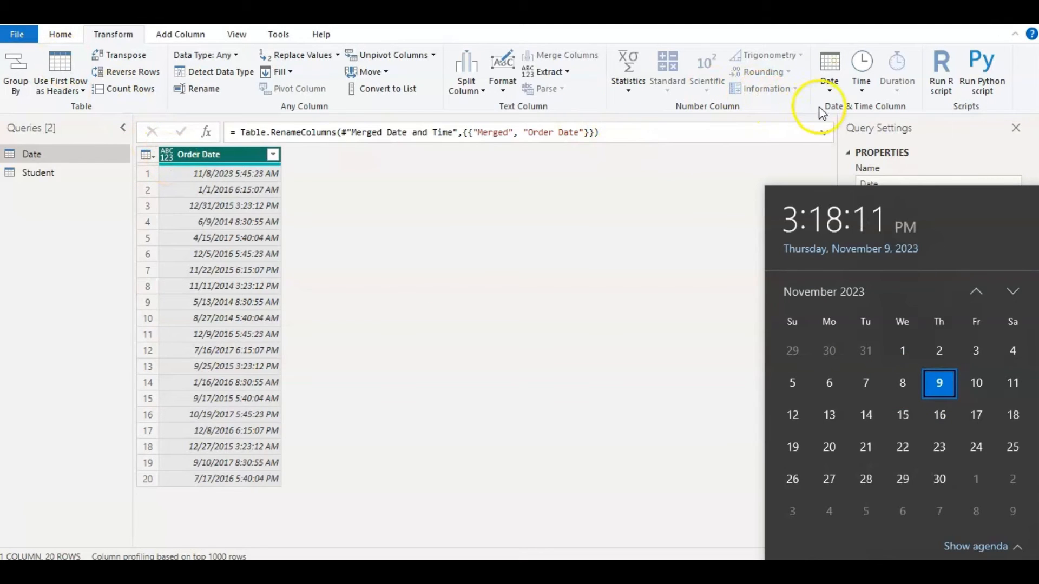
left_click(828, 87)
left_click(828, 86)
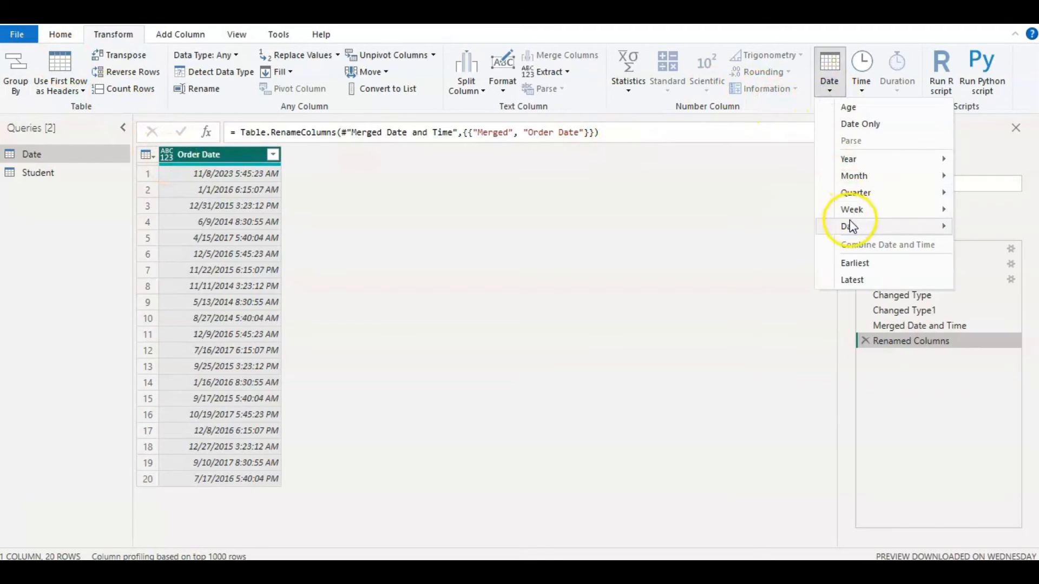
mouse_move(850, 227)
left_click(787, 310)
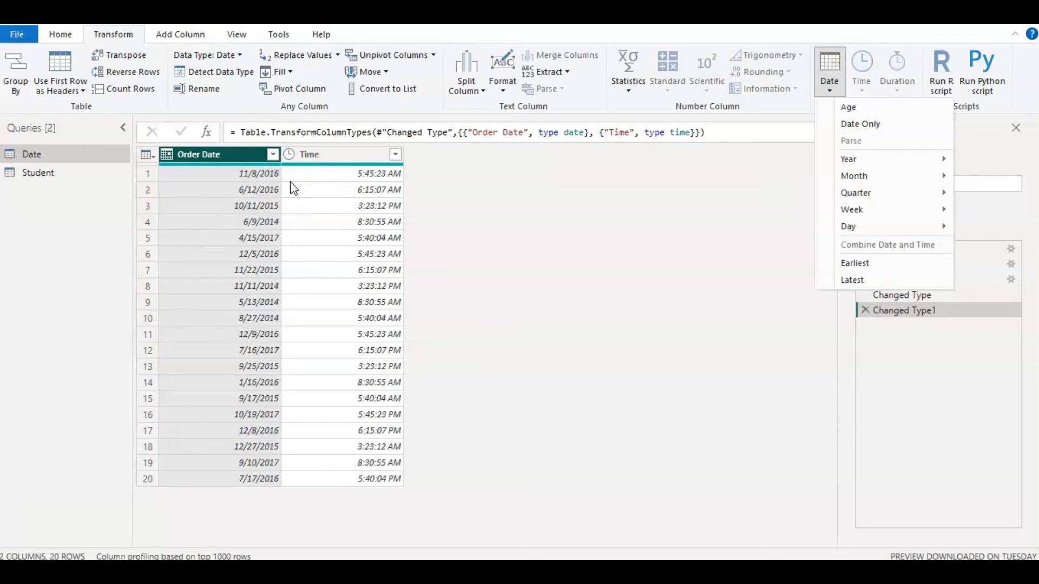
Combine the Order Date and Time columns into a single date and time column.
left_click(307, 164)
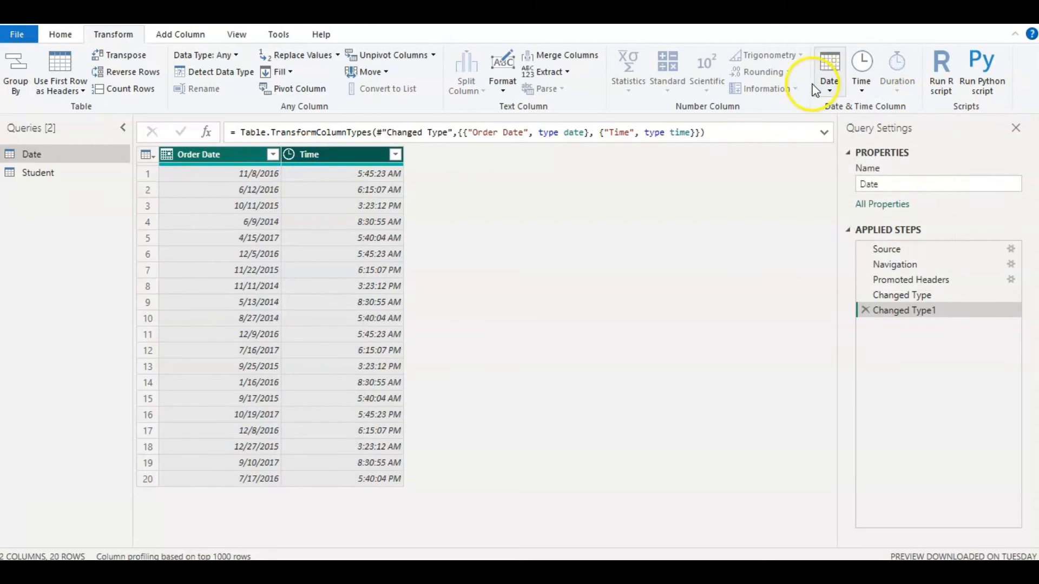
left_click(829, 92)
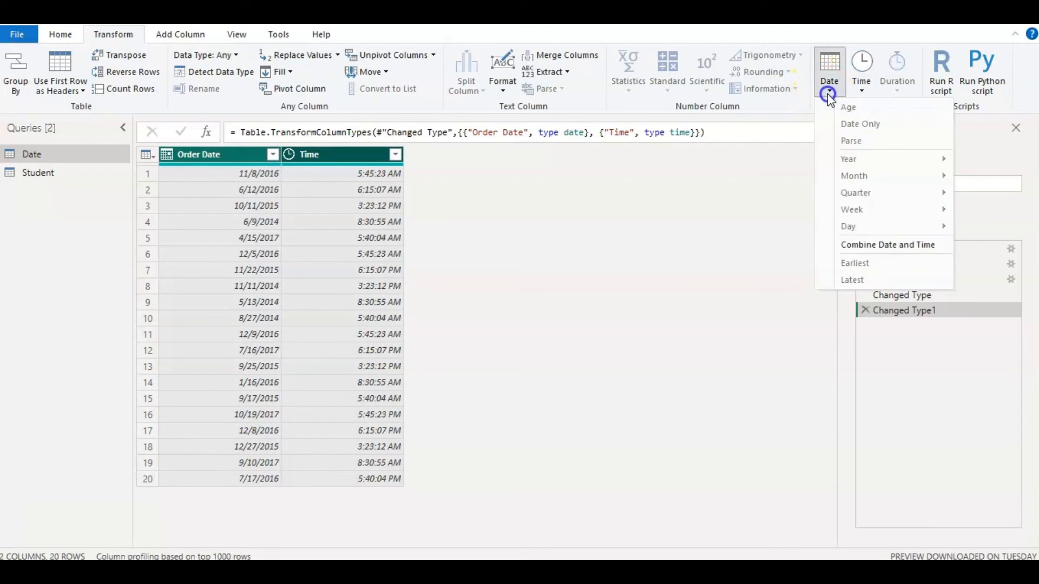
left_click(872, 244)
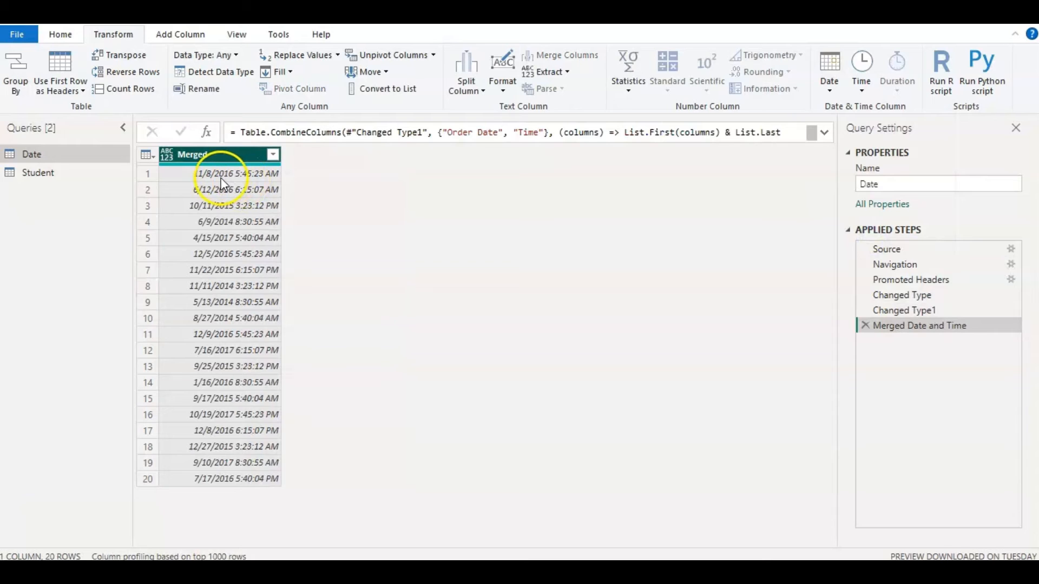
Try calculating the earliest value of the Merged column, remove that applied step, and try calculating the latest value.
left_click(829, 73)
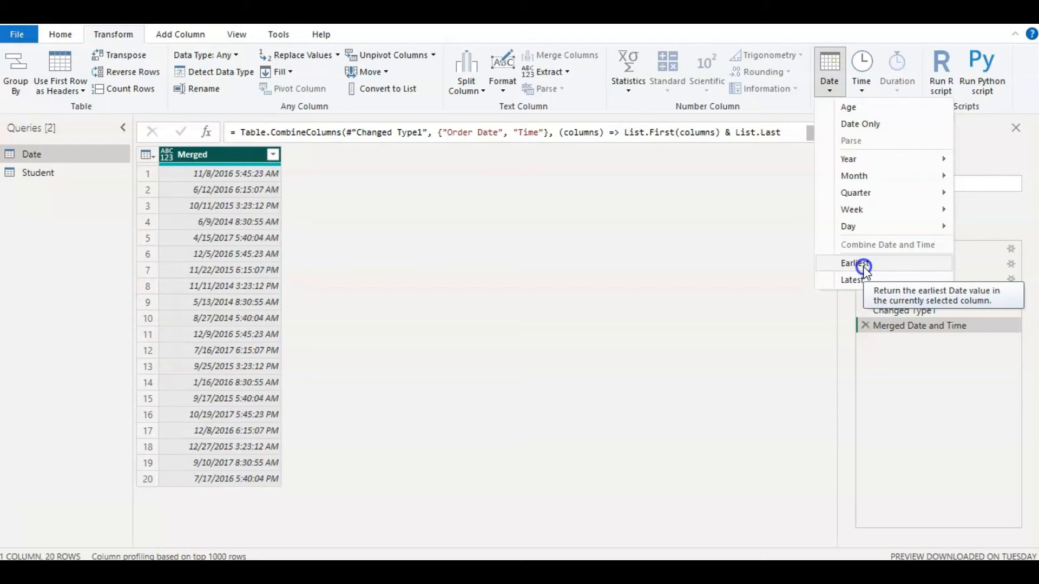
left_click(863, 266)
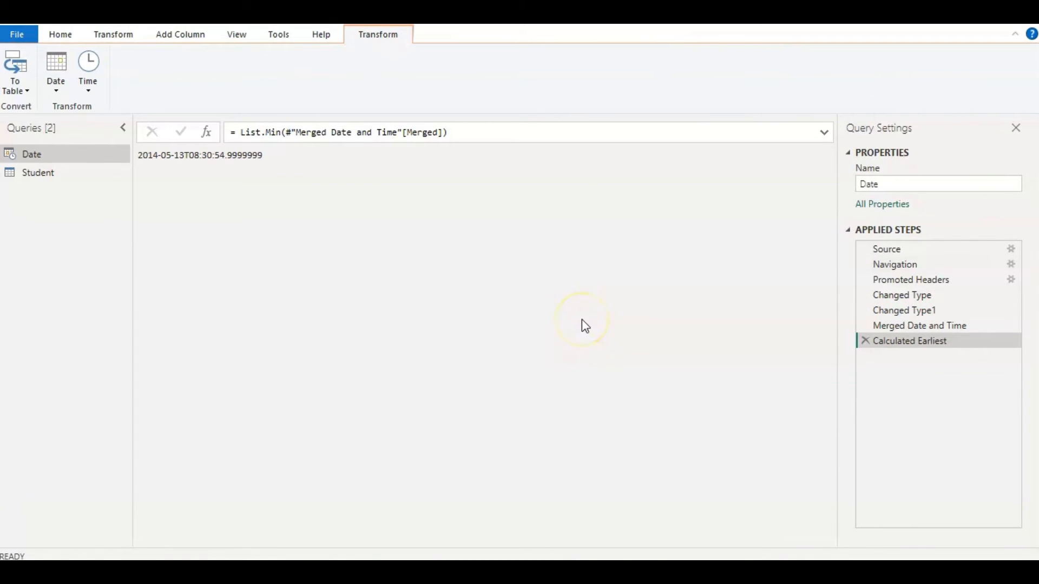
left_click(866, 341)
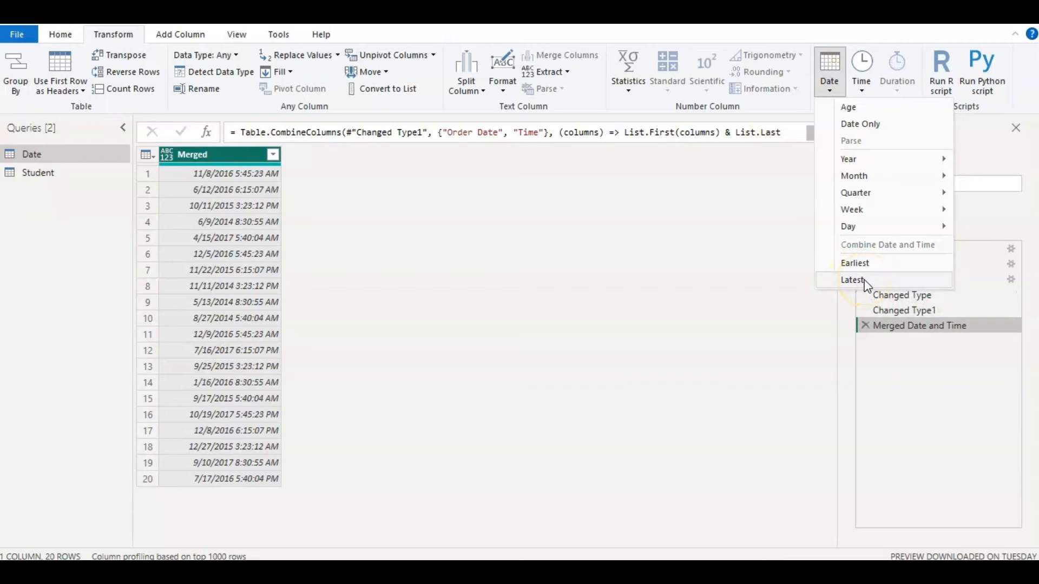
left_click(865, 282)
left_click(864, 280)
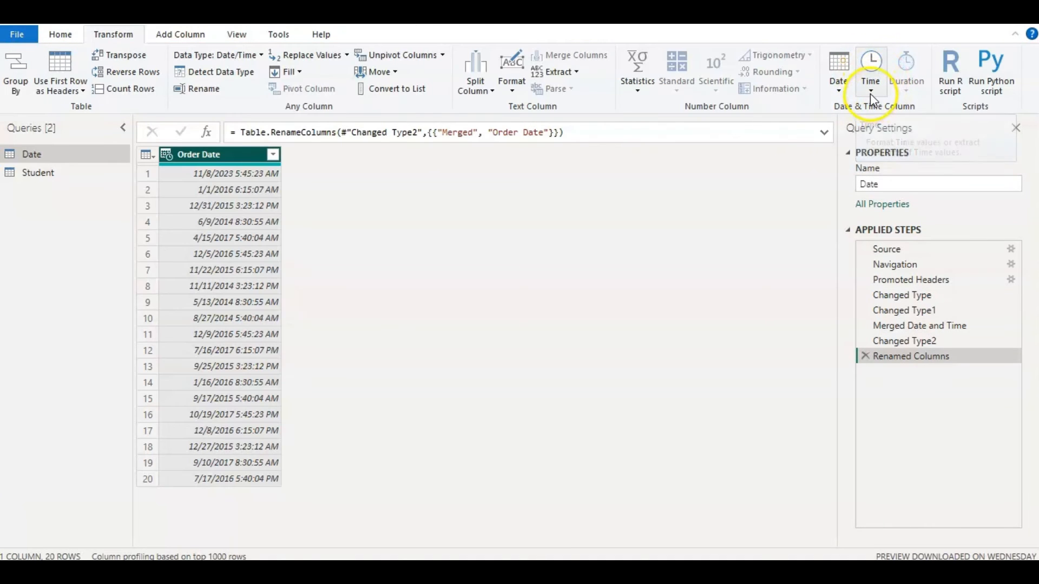
Examine the available time transformations and the data type assigned to the Order Date column.
left_click(870, 92)
left_click(870, 93)
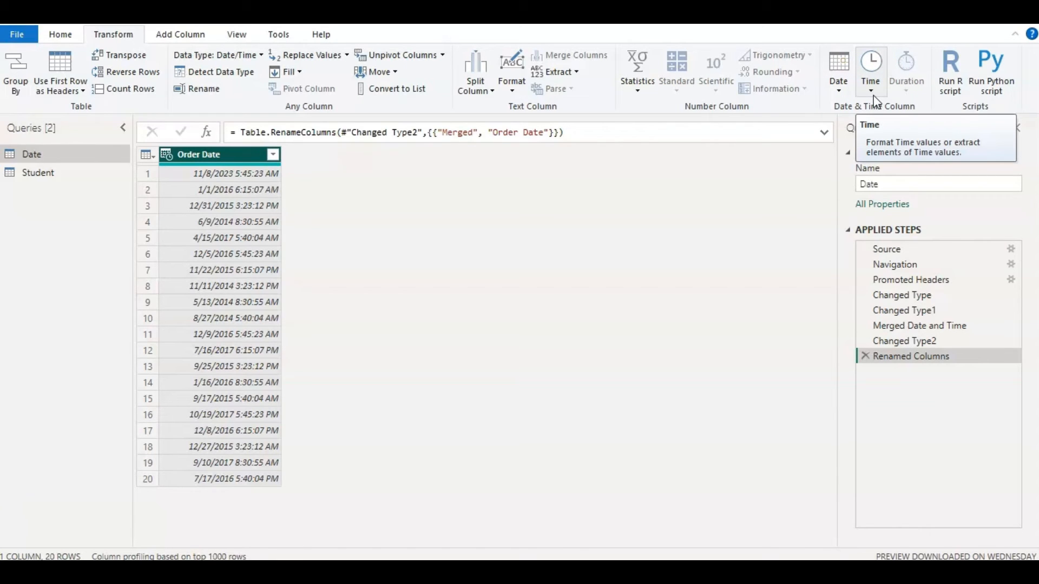
left_click(872, 93)
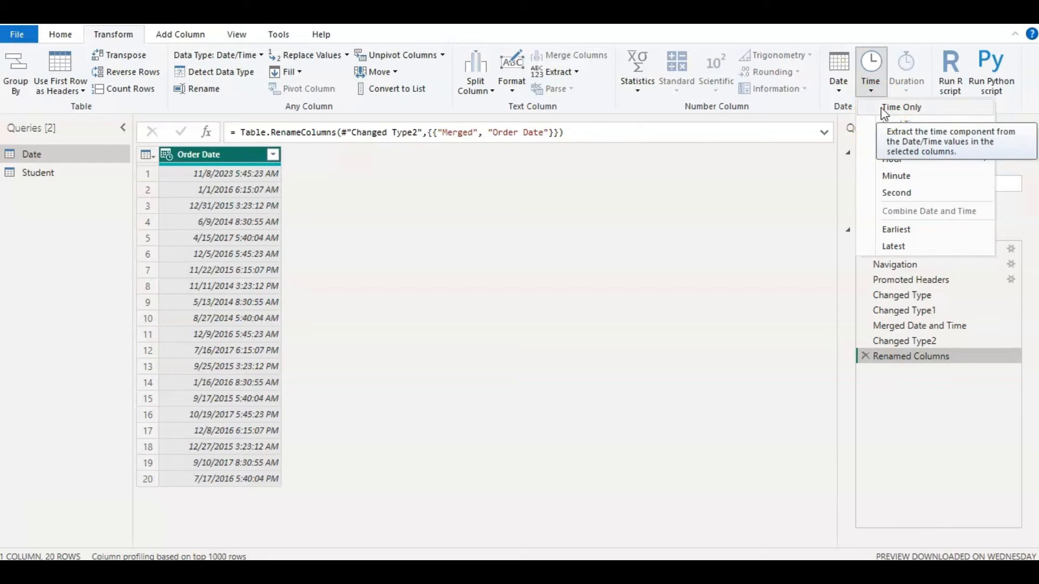
left_click(832, 130)
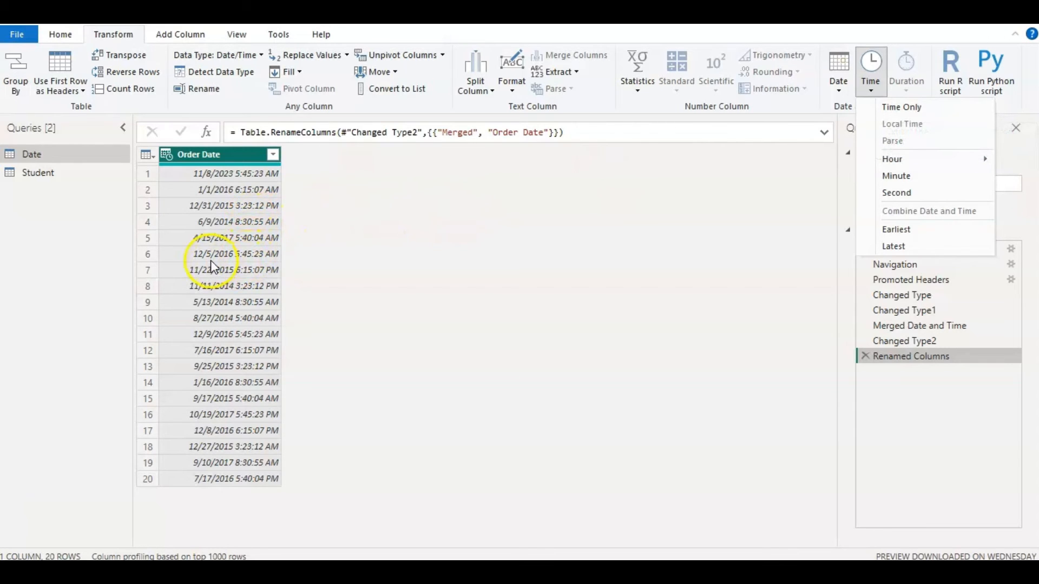
left_click(167, 157)
left_click(166, 158)
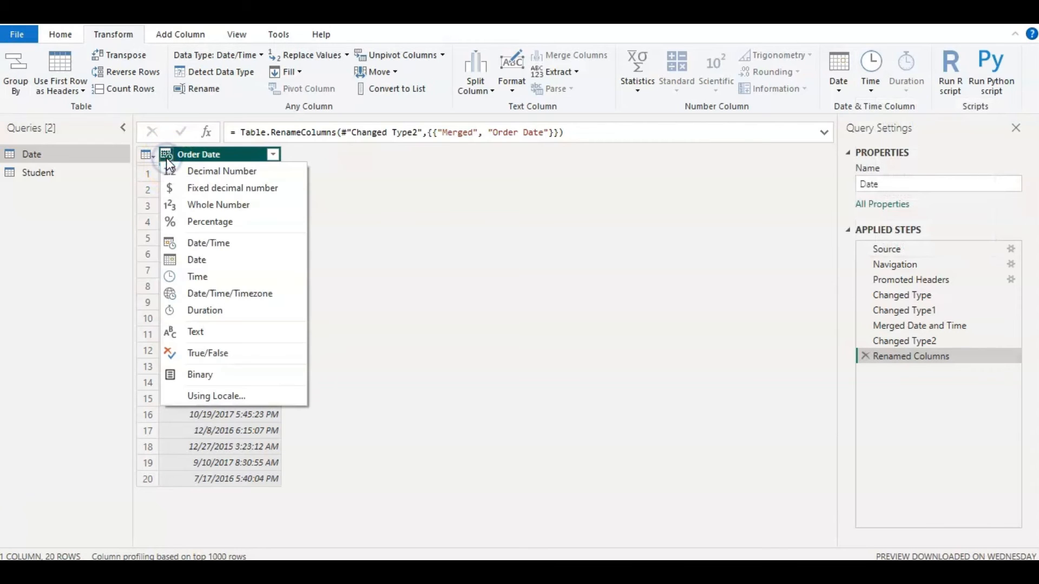
left_click(209, 245)
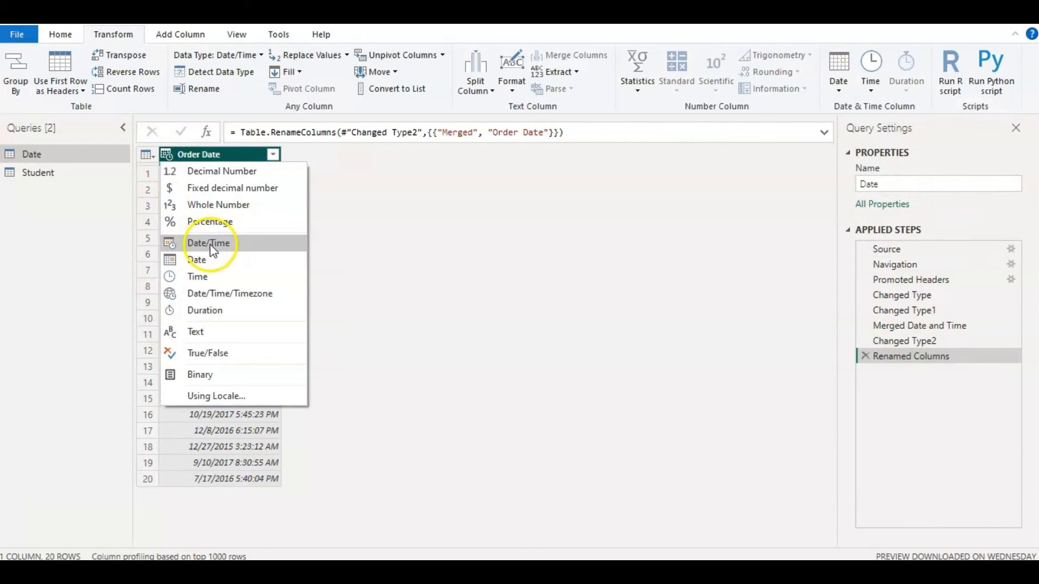
left_click(395, 248)
left_click(204, 178)
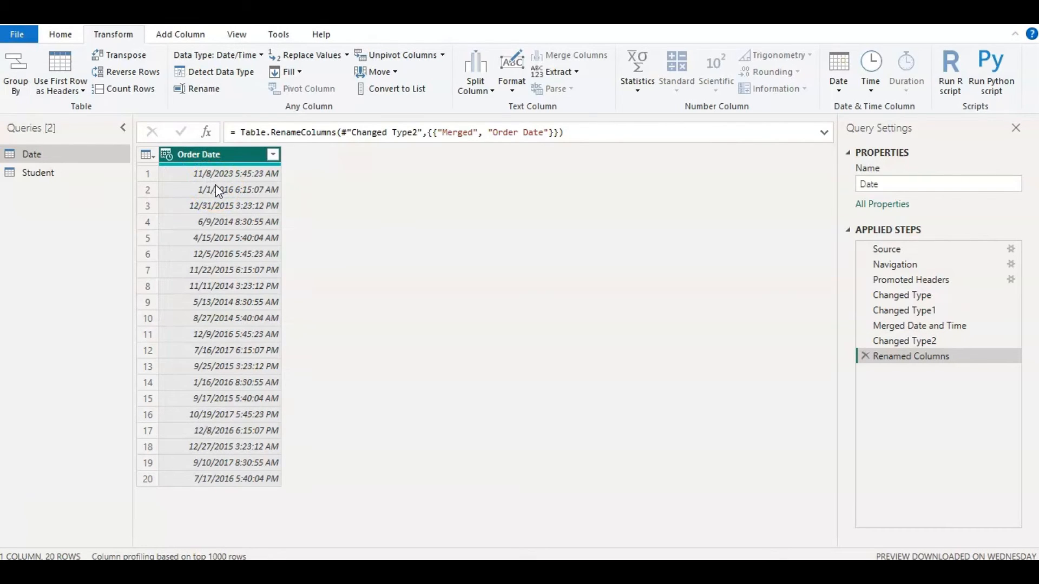
Extract only the time component from the Order Date column.
left_click(244, 179)
left_click(872, 90)
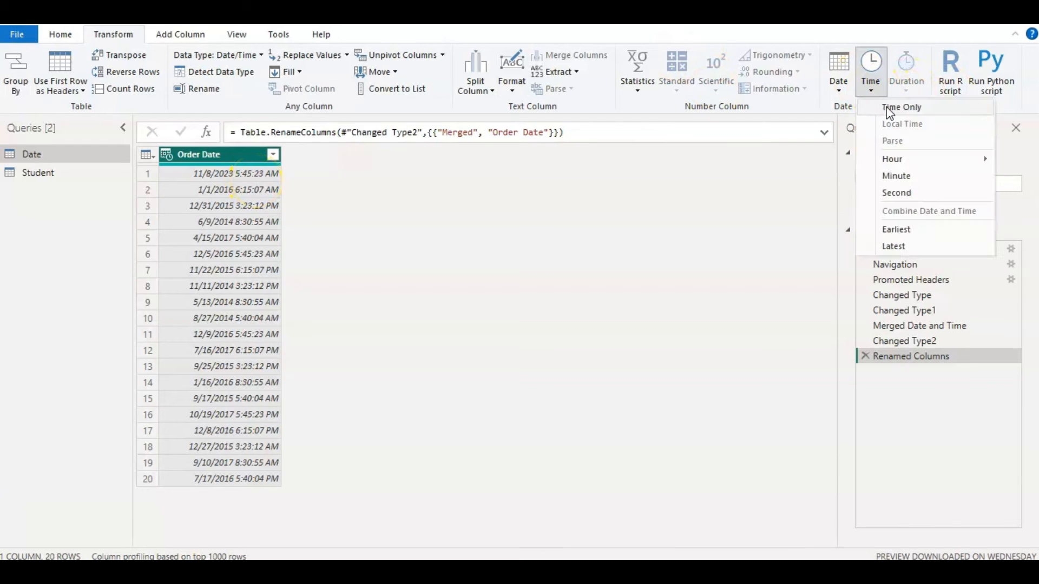
left_click(888, 108)
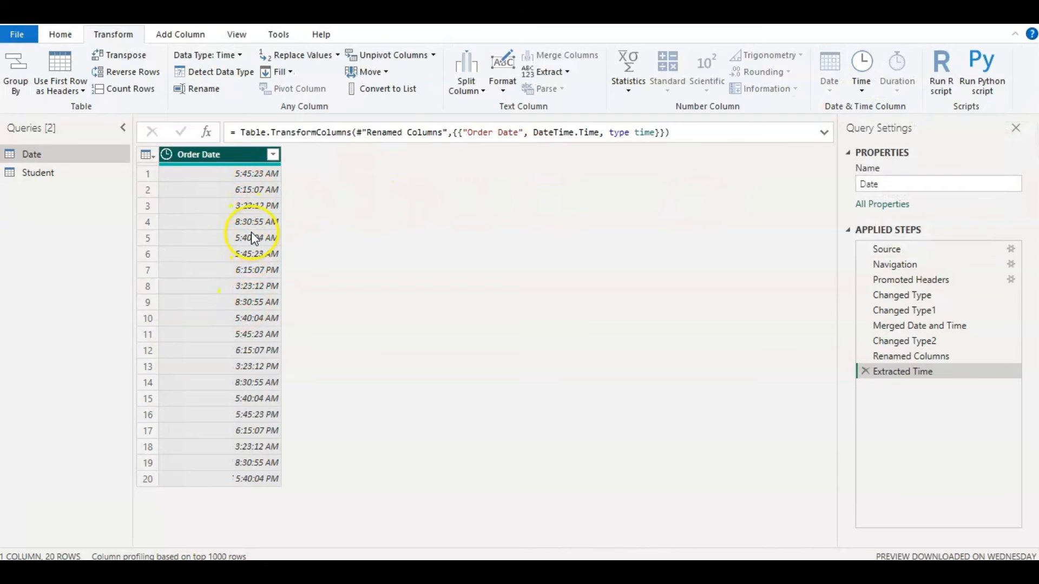
Convert the Order Date column to text, parse its values as times, and check the column's data type.
left_click(862, 71)
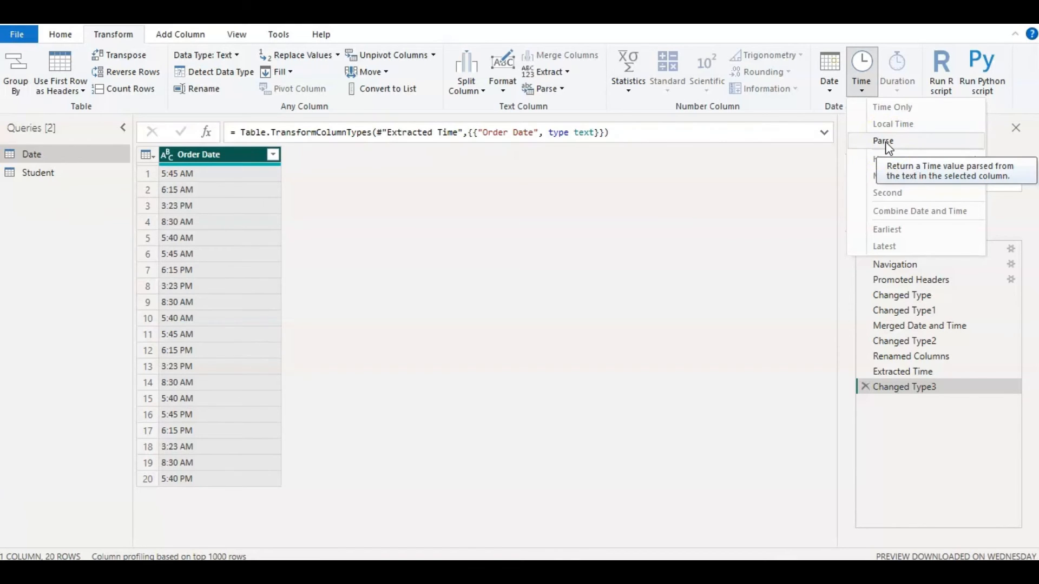
left_click(886, 143)
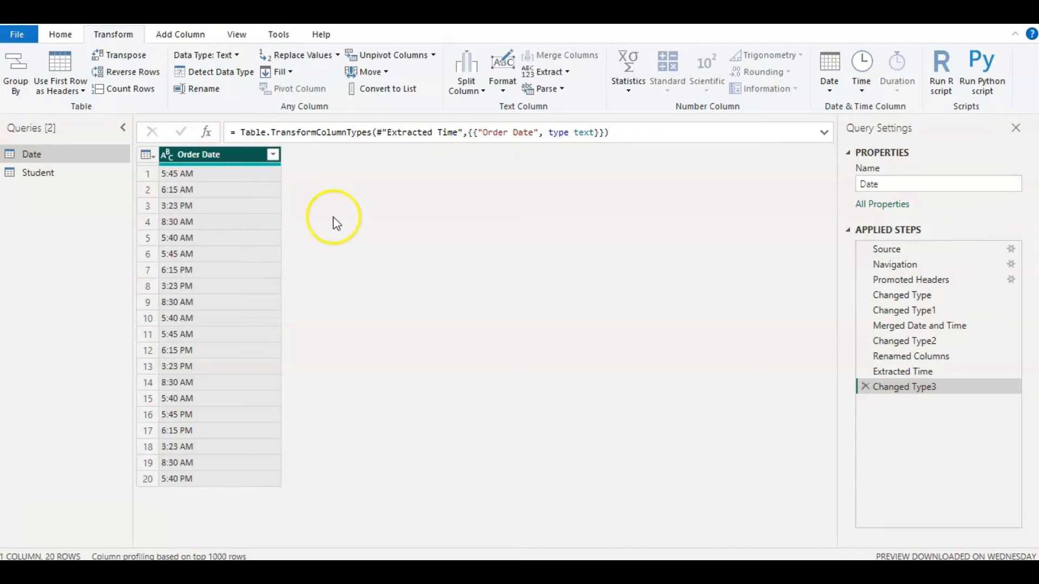
left_click(235, 204)
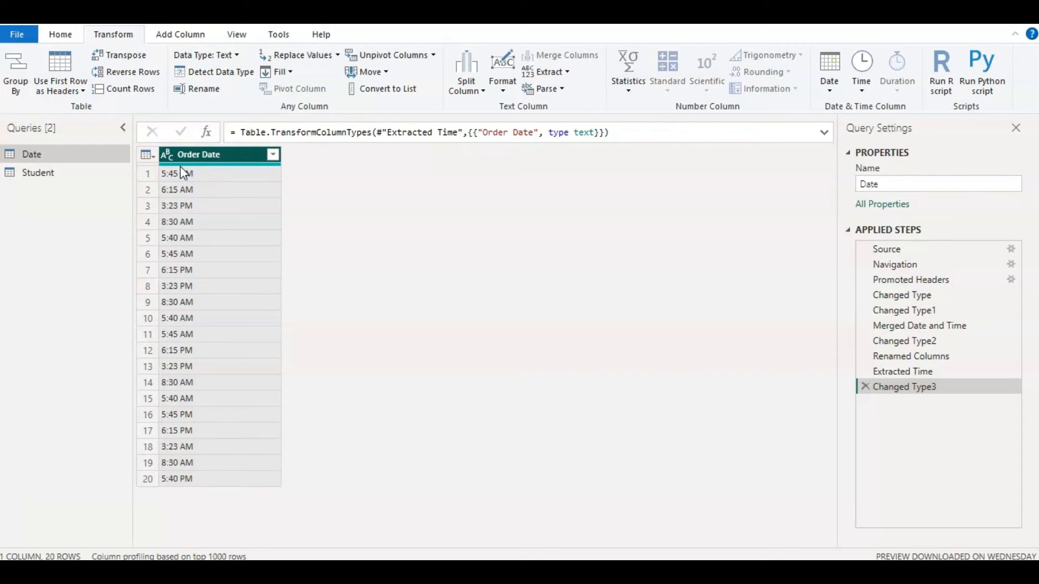
left_click(862, 87)
left_click(883, 141)
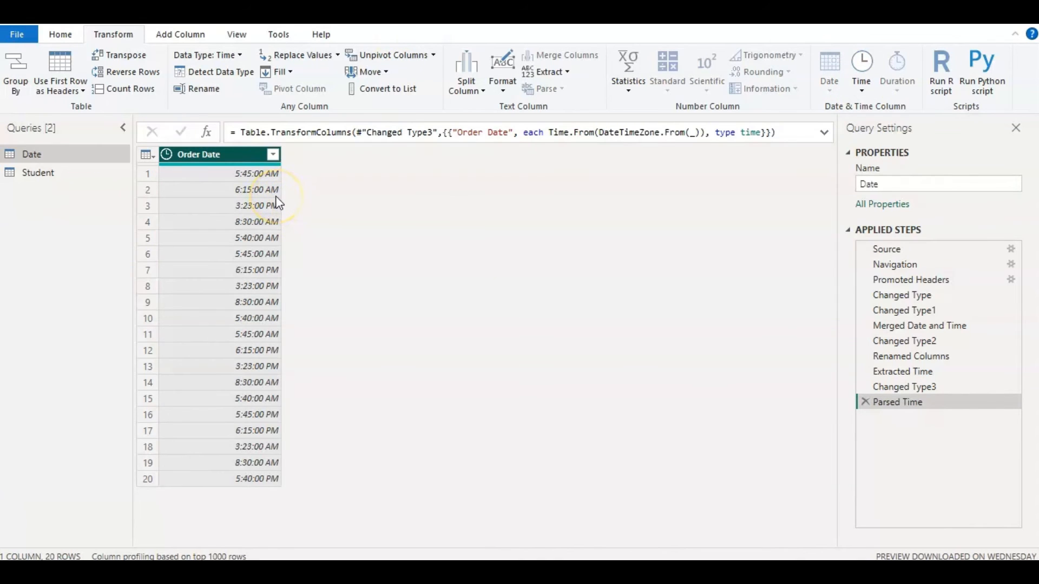
left_click(168, 156)
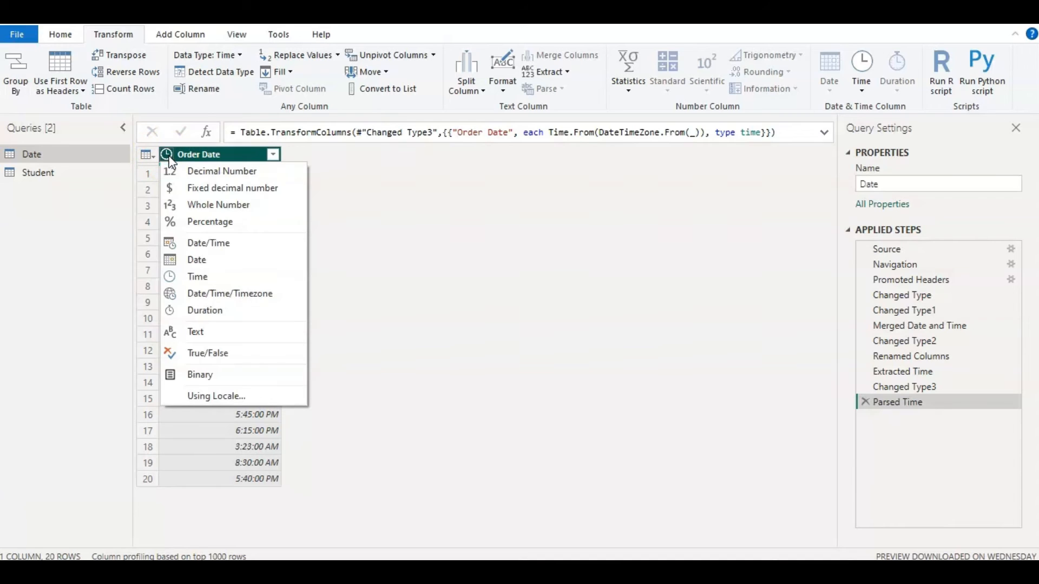
left_click(323, 197)
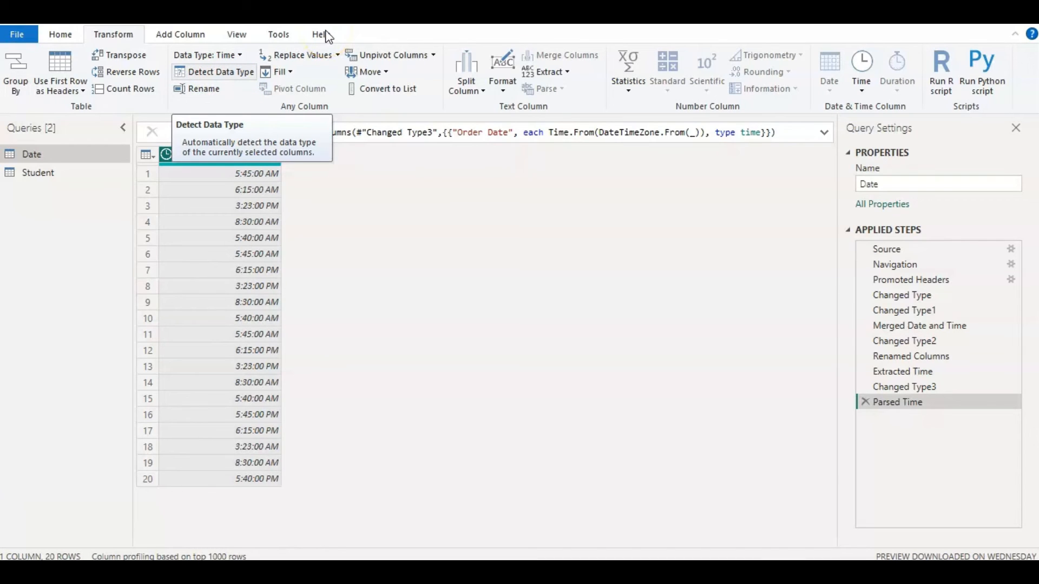
Try extracting only the hour from the Order Date column, and remove that applied step.
left_click(862, 76)
mouse_move(883, 165)
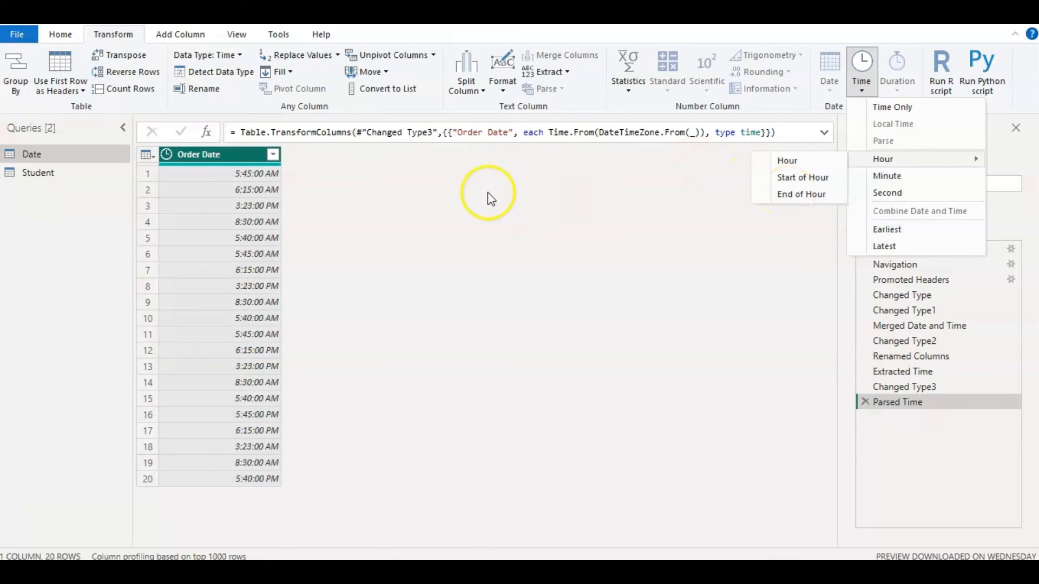
left_click(806, 162)
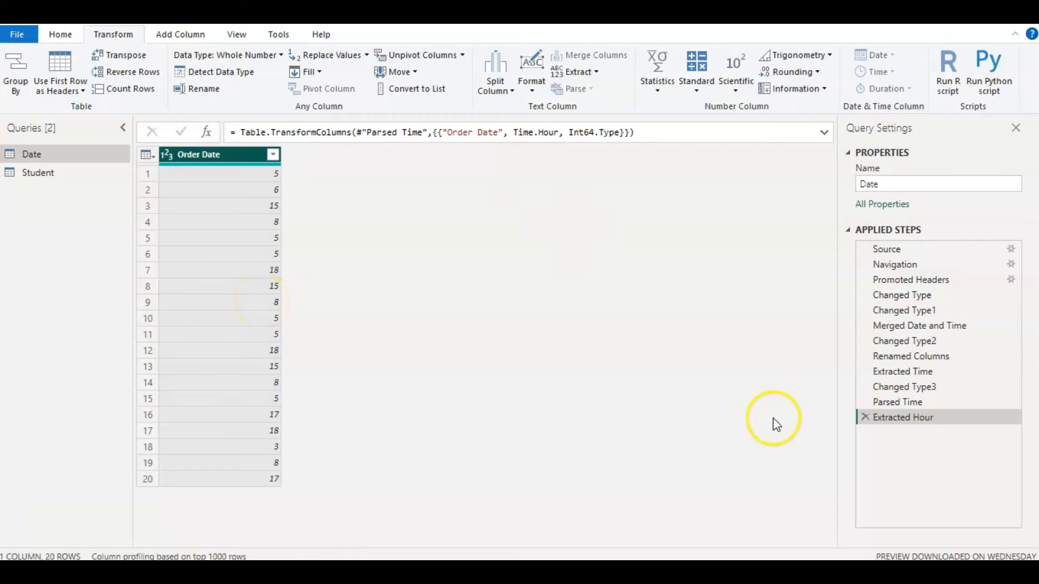
left_click(865, 418)
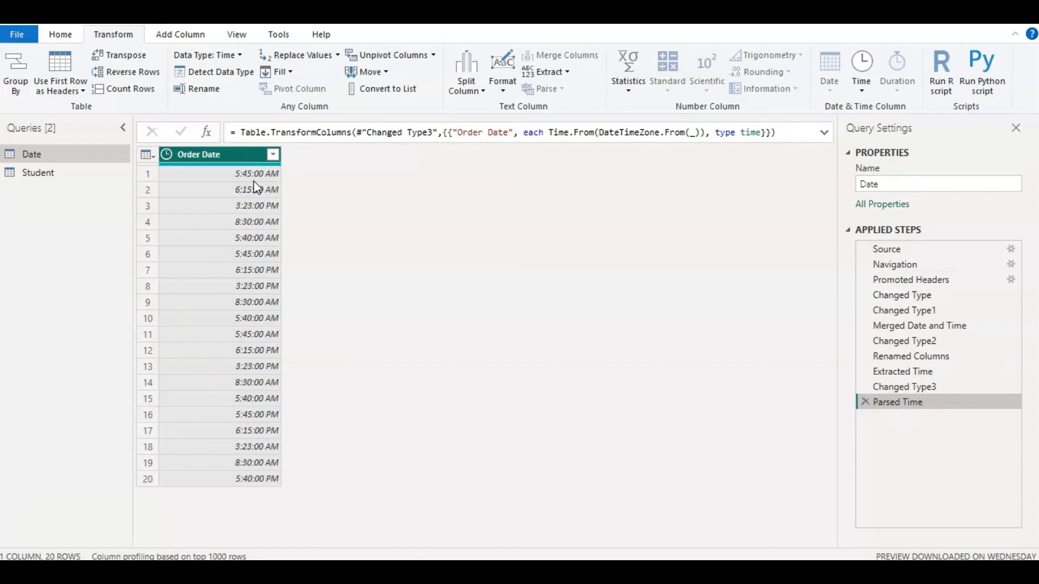
Try calculating the start of the hour for the Order Date column, and remove that applied step.
left_click(864, 90)
mouse_move(872, 162)
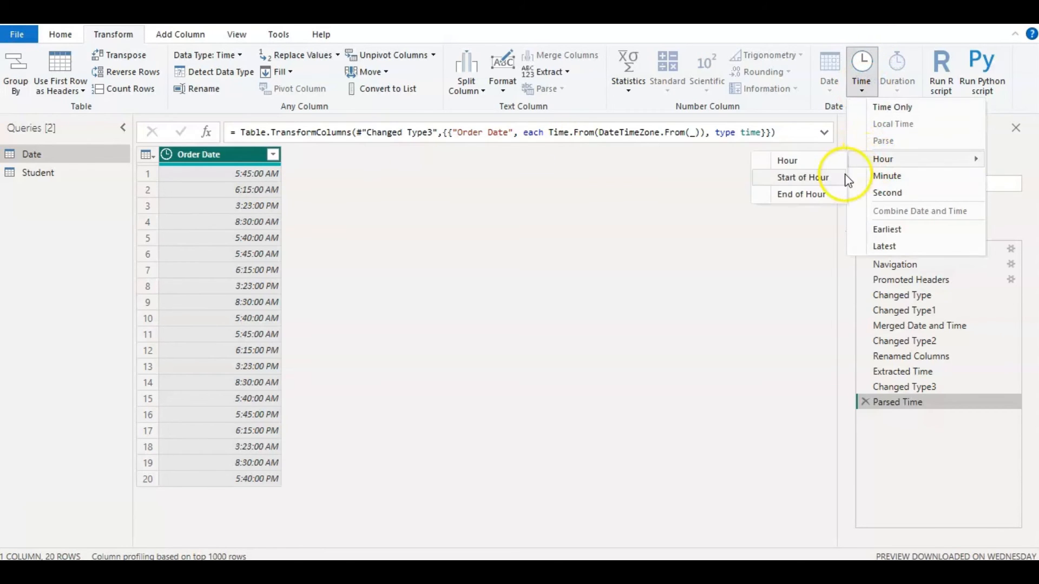
left_click(830, 181)
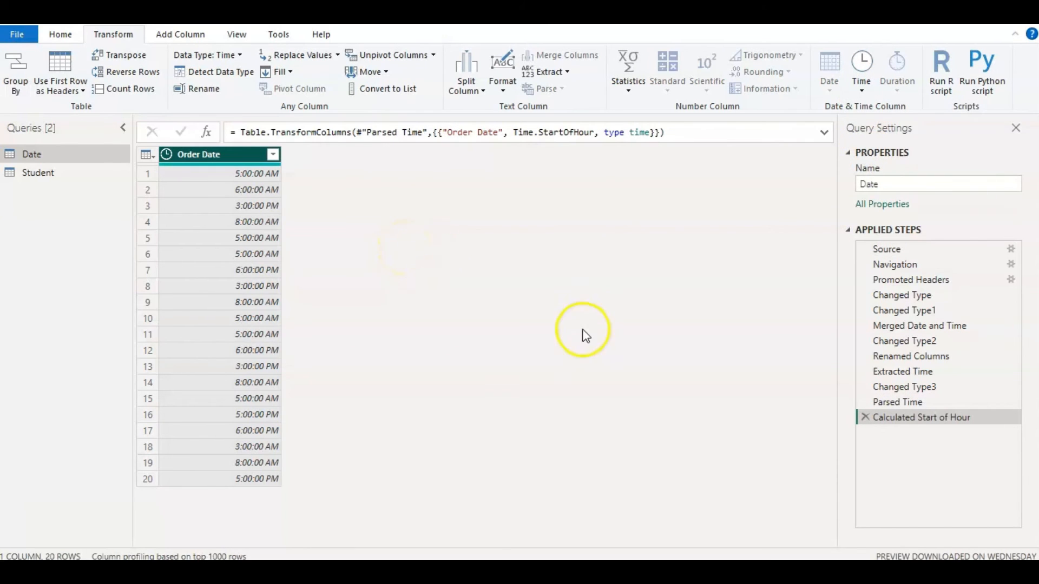
left_click(865, 419)
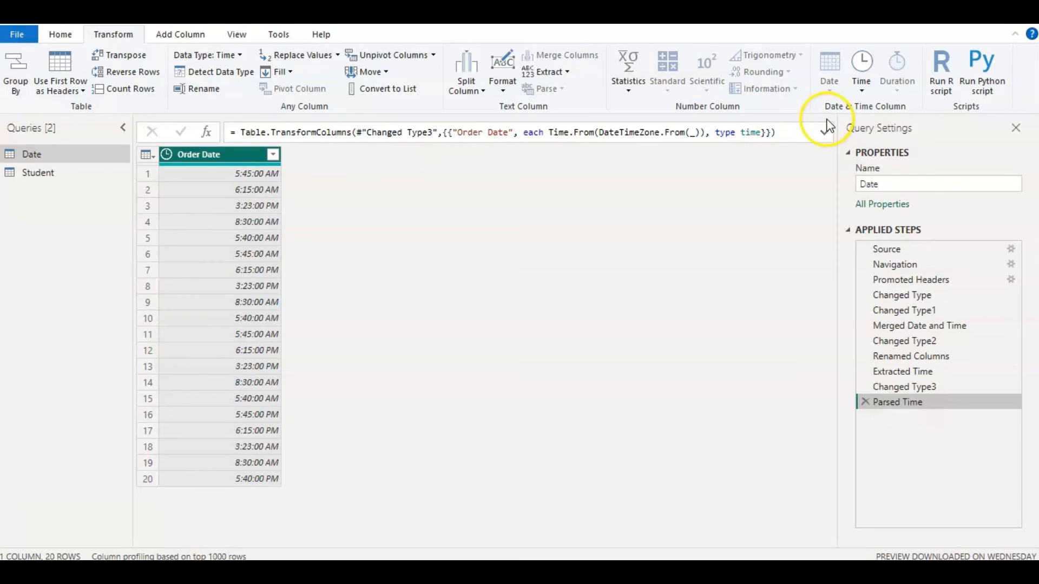
Try calculating the end of the hour for Order Date, and remove the applied steps back to Extracted Time.
left_click(860, 95)
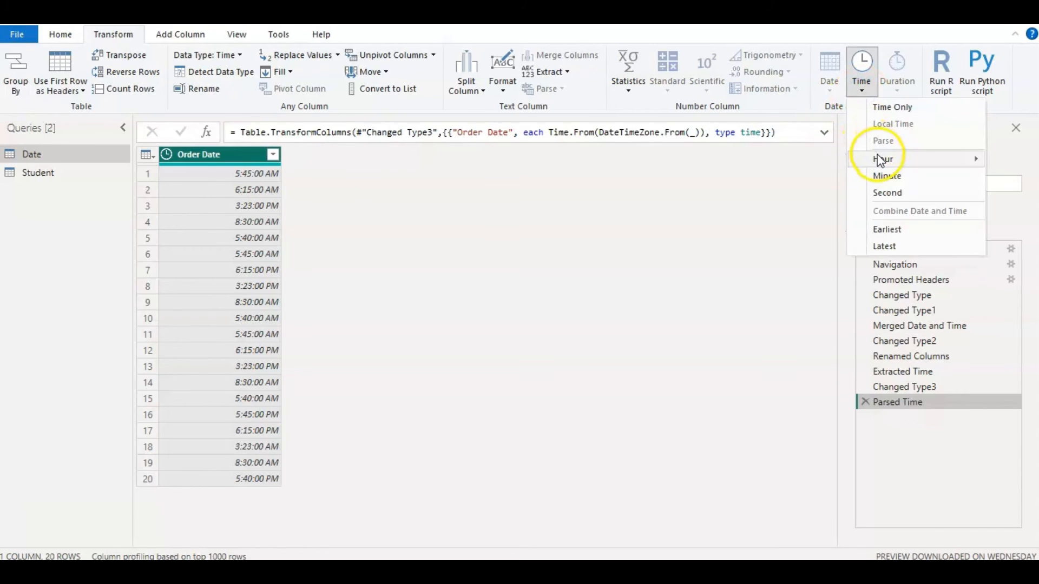
mouse_move(879, 159)
left_click(817, 194)
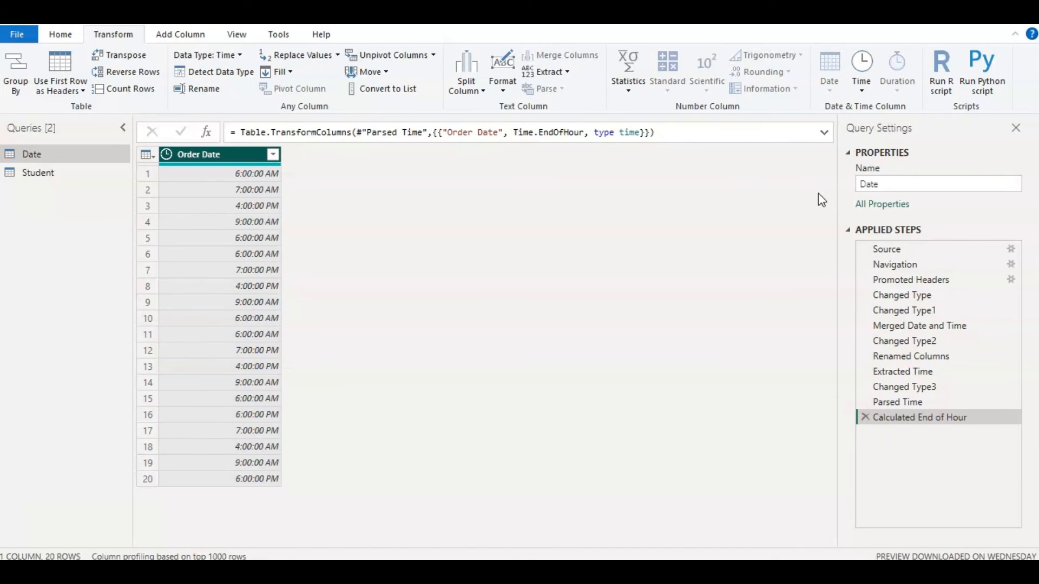
left_click(861, 88)
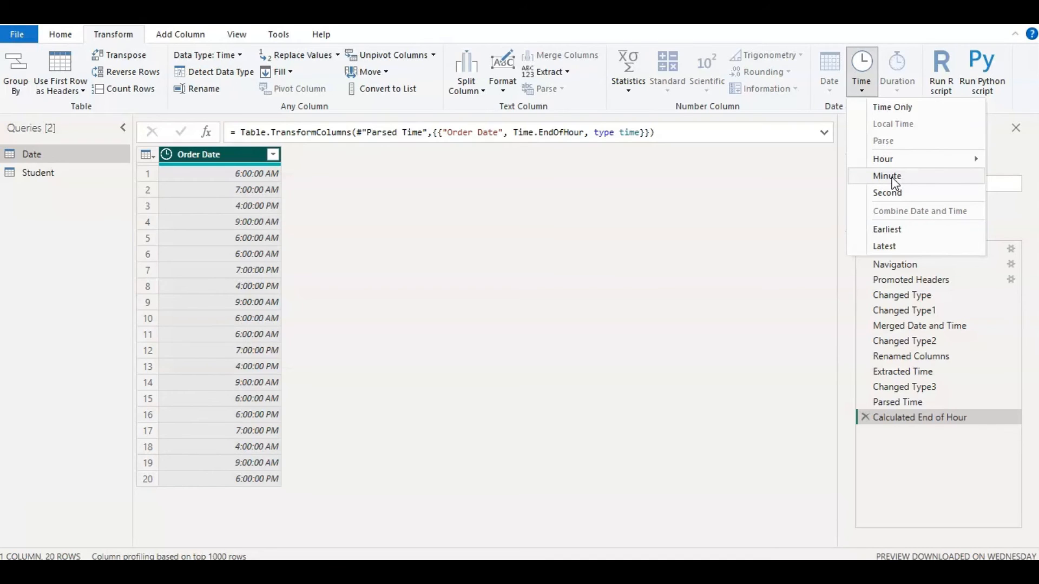
left_click(866, 421)
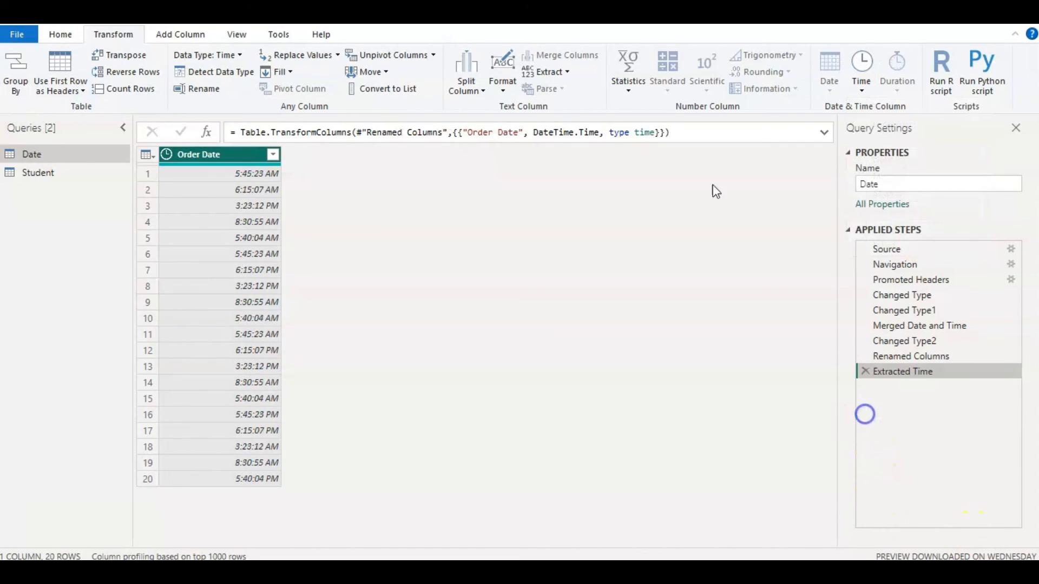
Try extracting the minute from the Order Date column, remove that applied step, and try extracting the second.
left_click(862, 89)
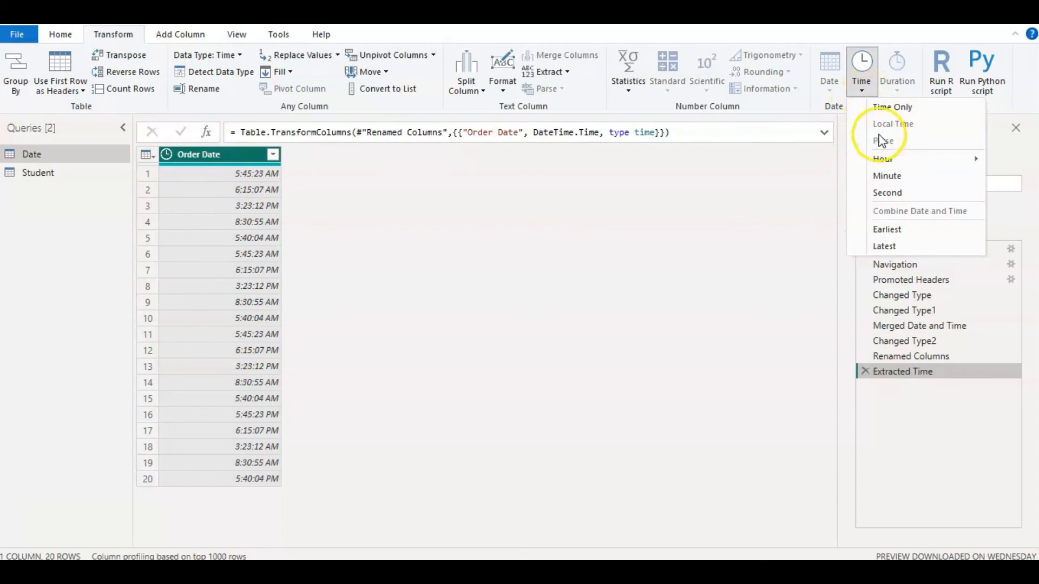
left_click(891, 177)
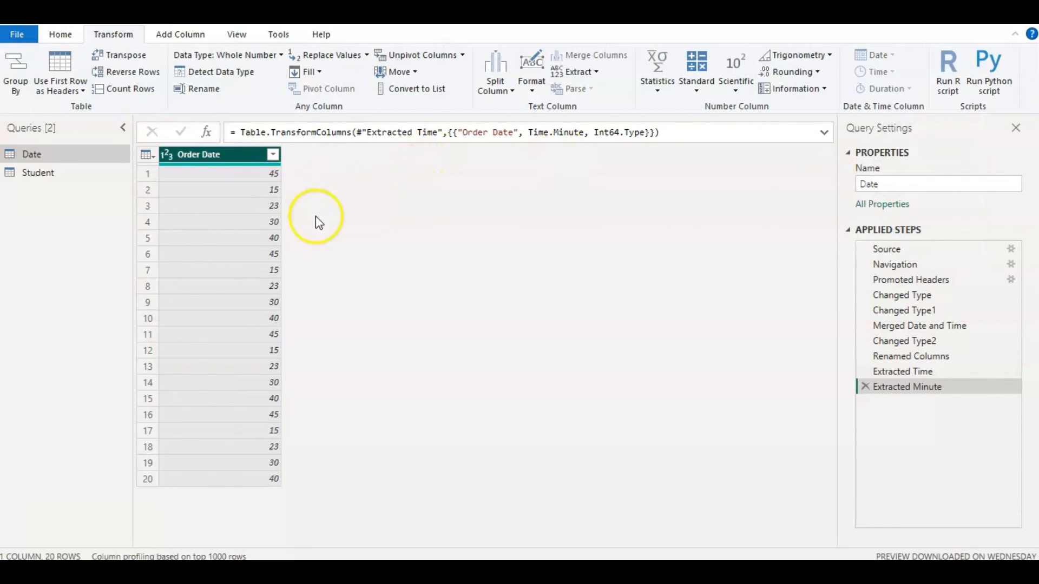
left_click(864, 386)
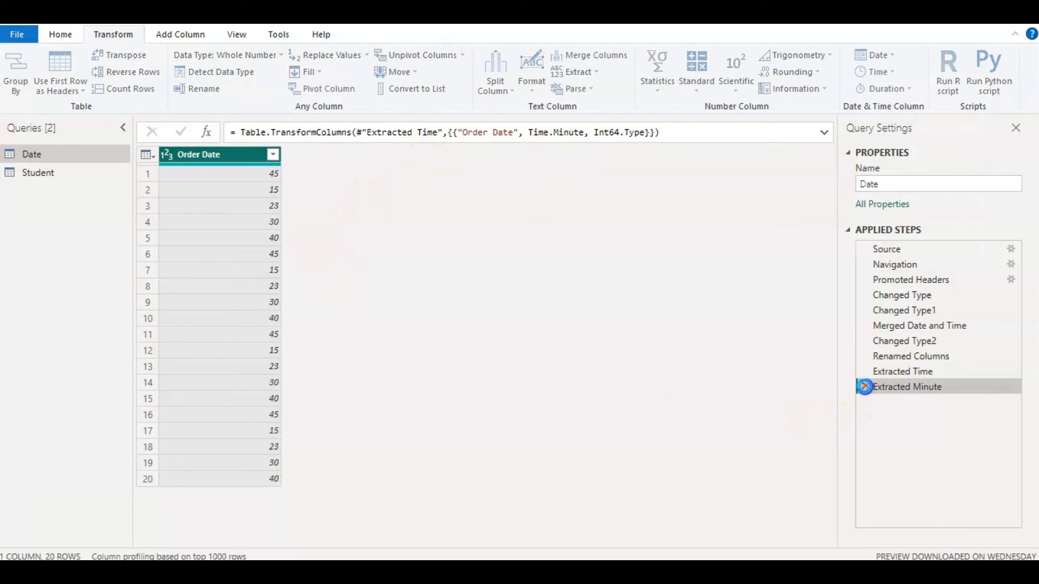
left_click(862, 97)
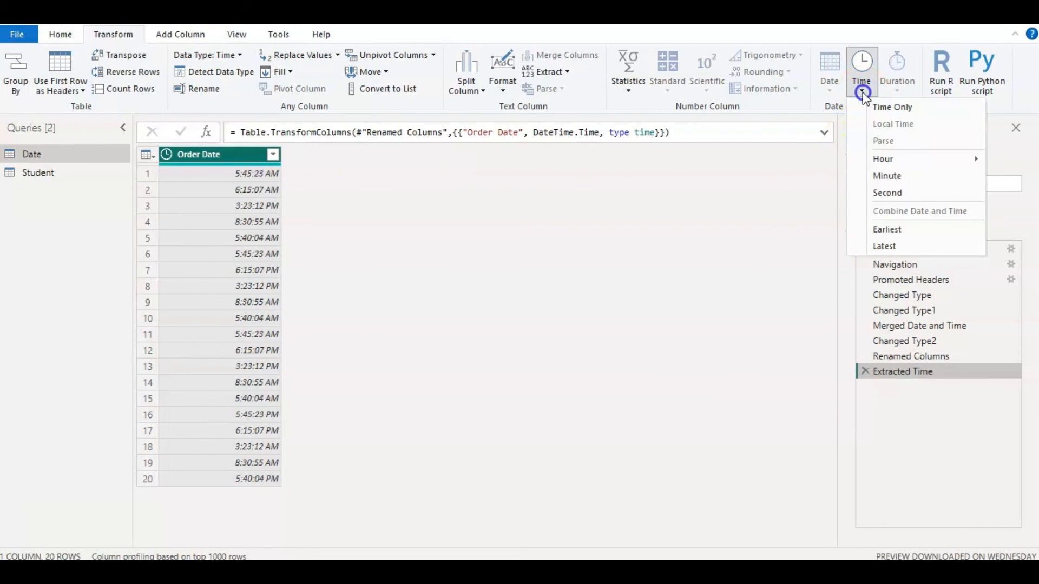
left_click(890, 193)
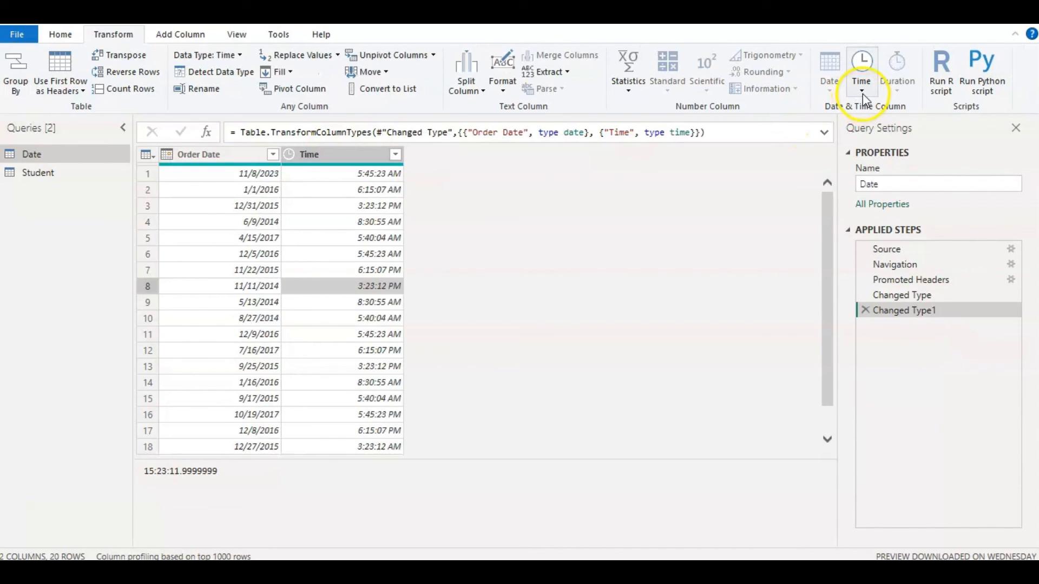
Merge the Order Date and Time columns using the time transformation that combines date and time.
left_click(863, 91)
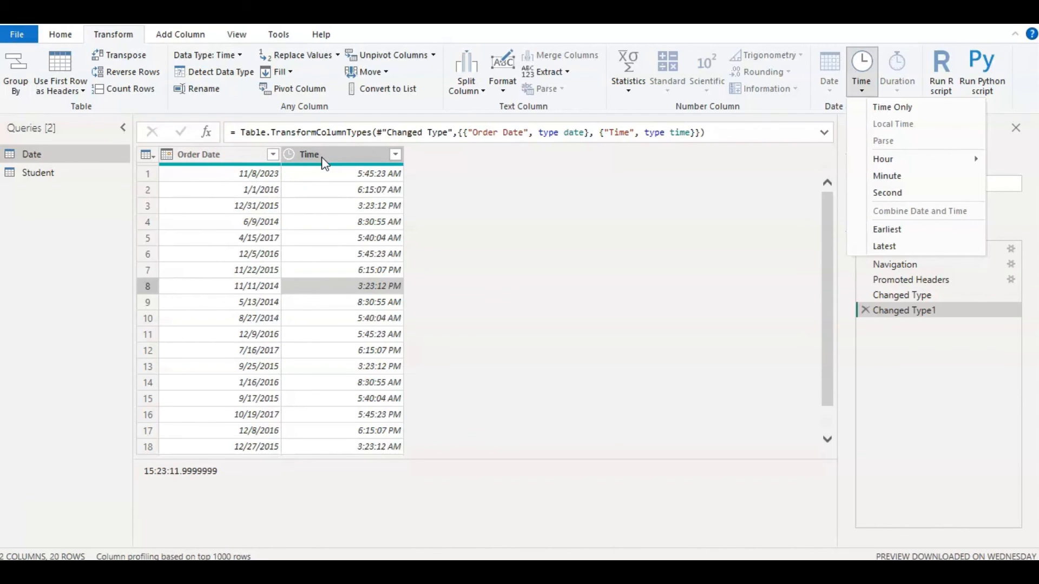
left_click(233, 156)
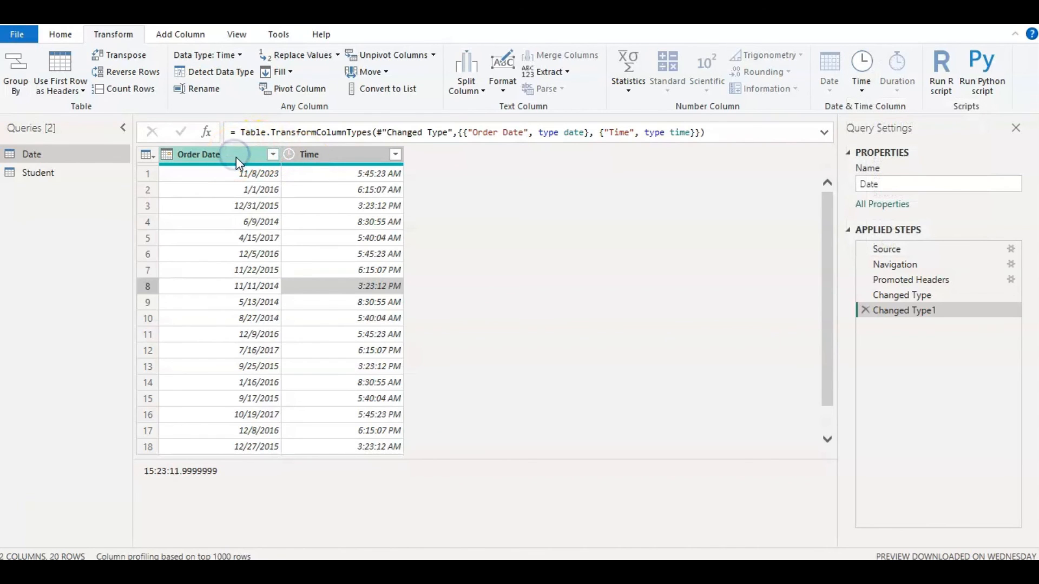
key("ctrl+a")
left_click(862, 81)
left_click(895, 195)
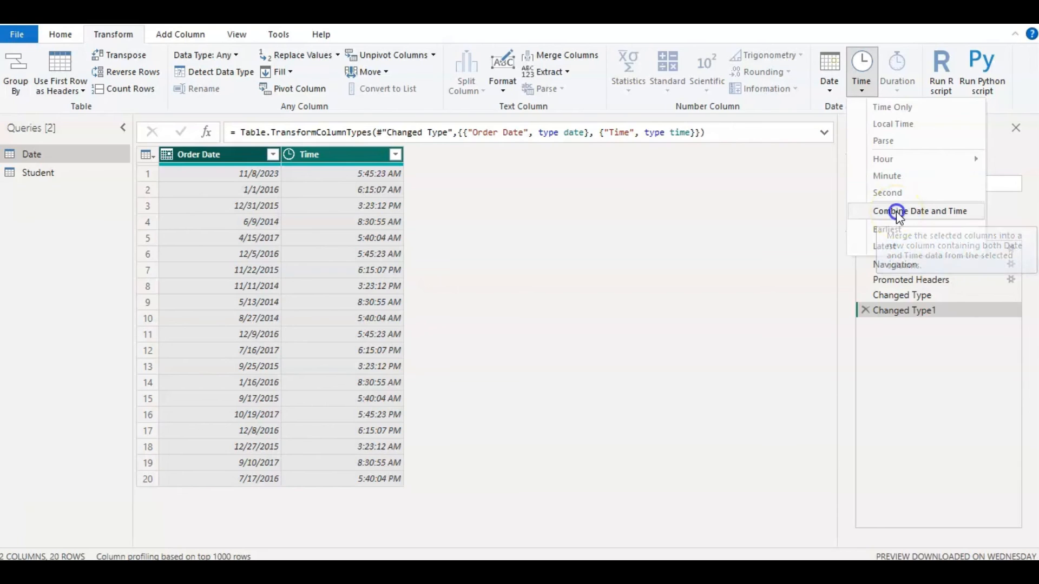
left_click(897, 212)
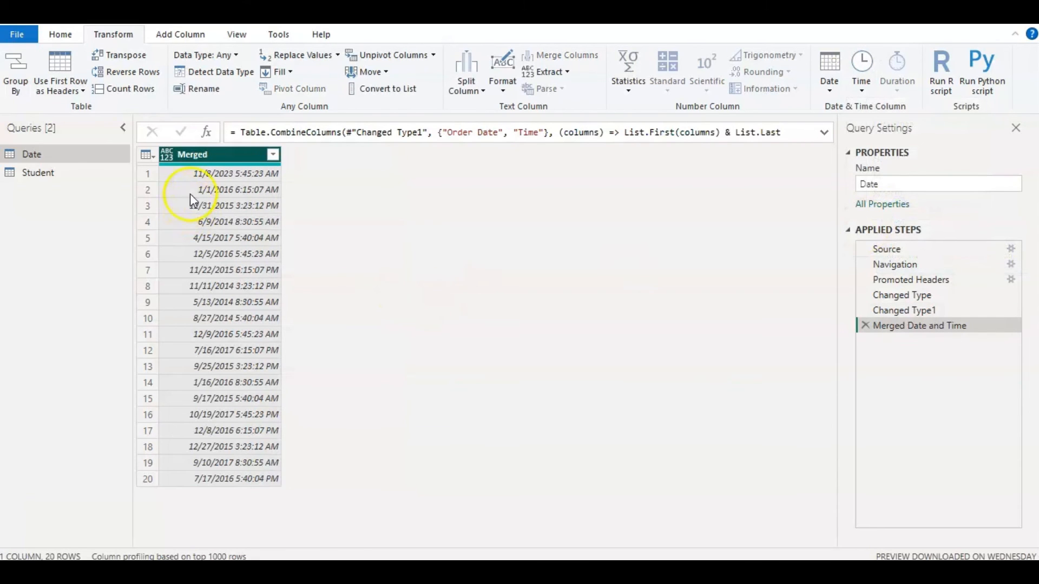
Try calculating the earliest time value of the Merged column, and remove that applied step.
left_click(861, 91)
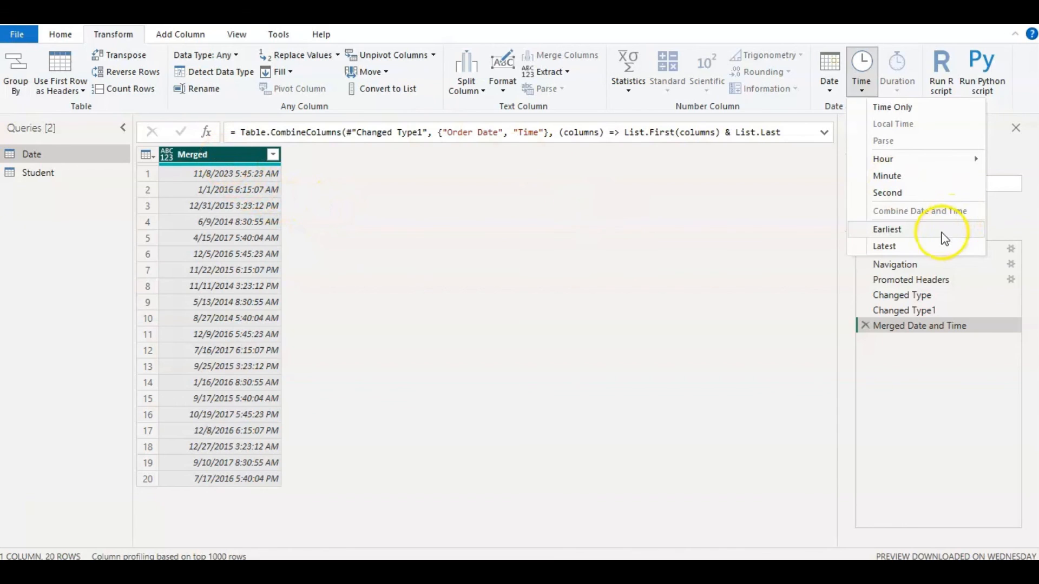
left_click(916, 233)
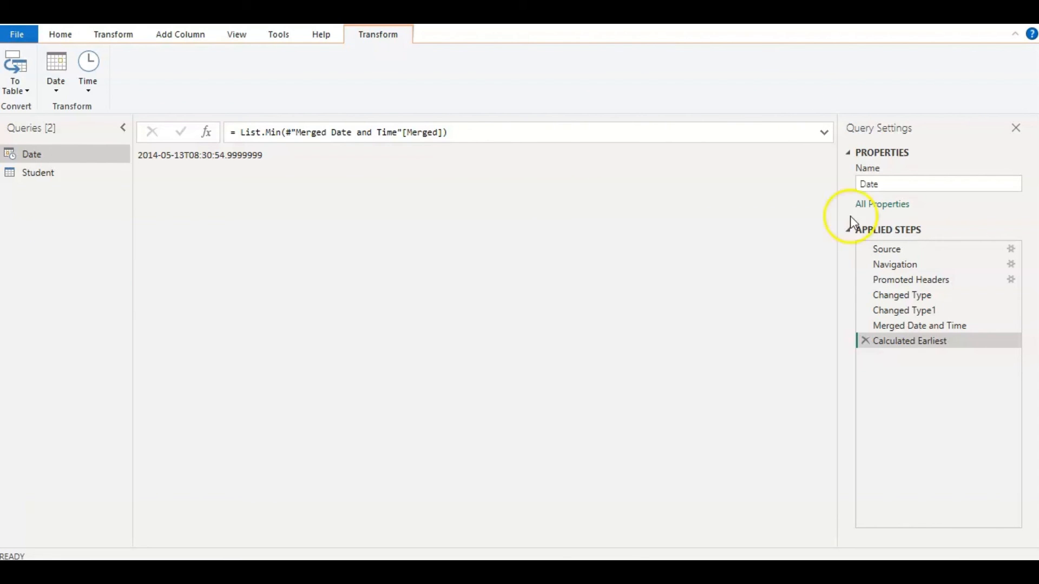
left_click(865, 341)
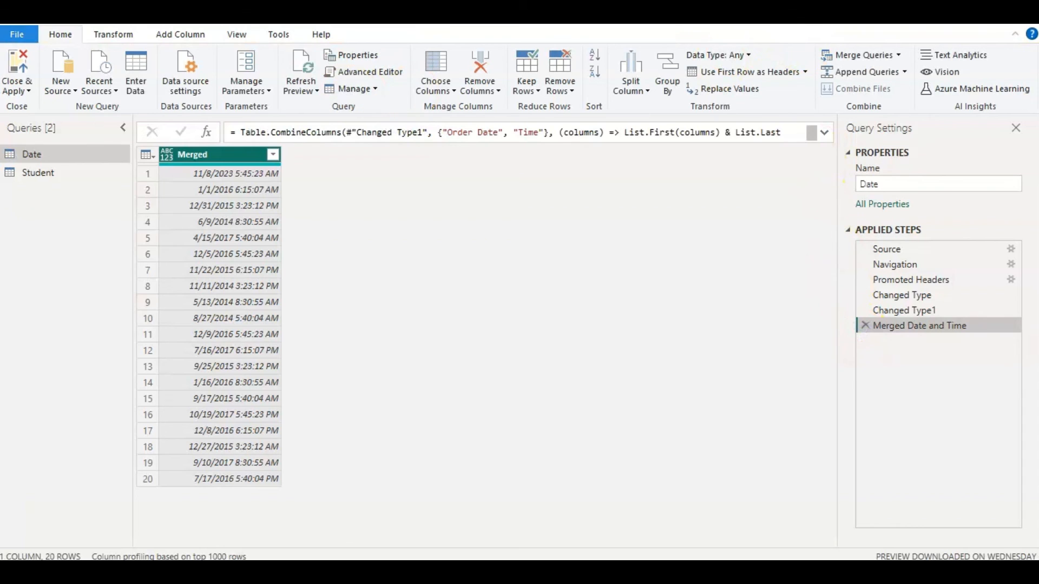
Calculate the latest value of the Merged column with the time transformations.
left_click(108, 34)
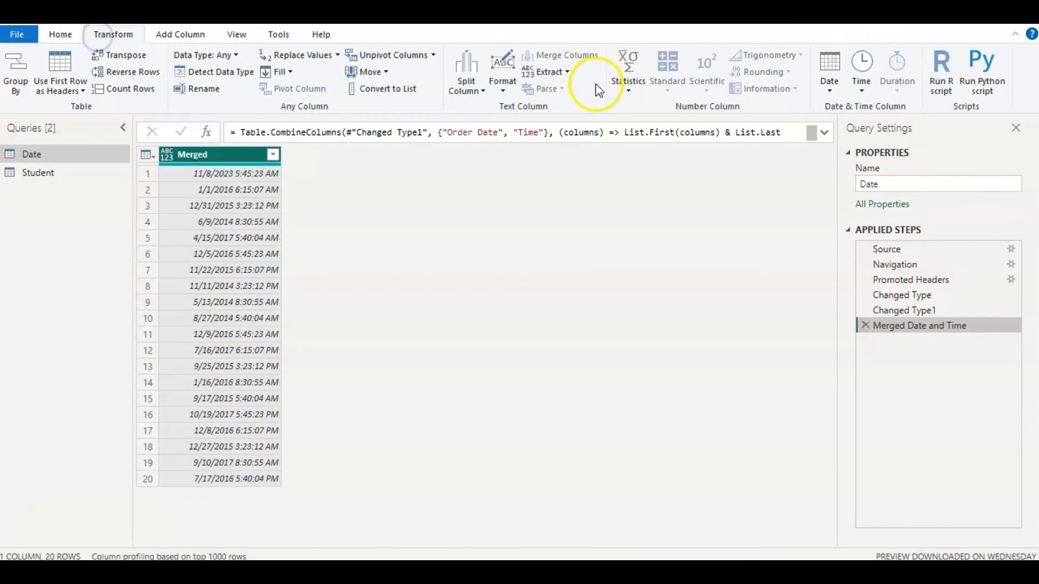
left_click(862, 88)
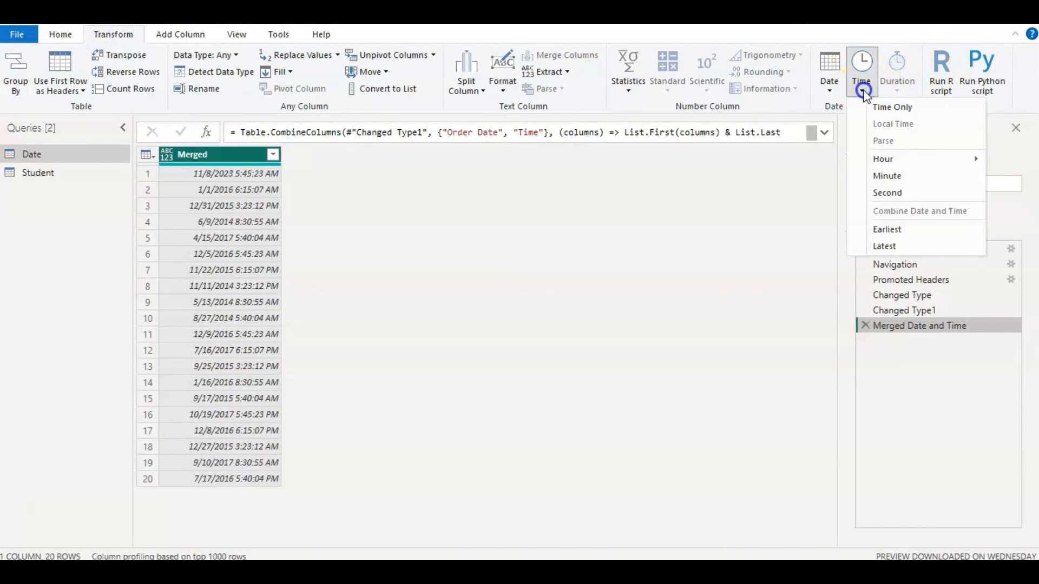
left_click(876, 248)
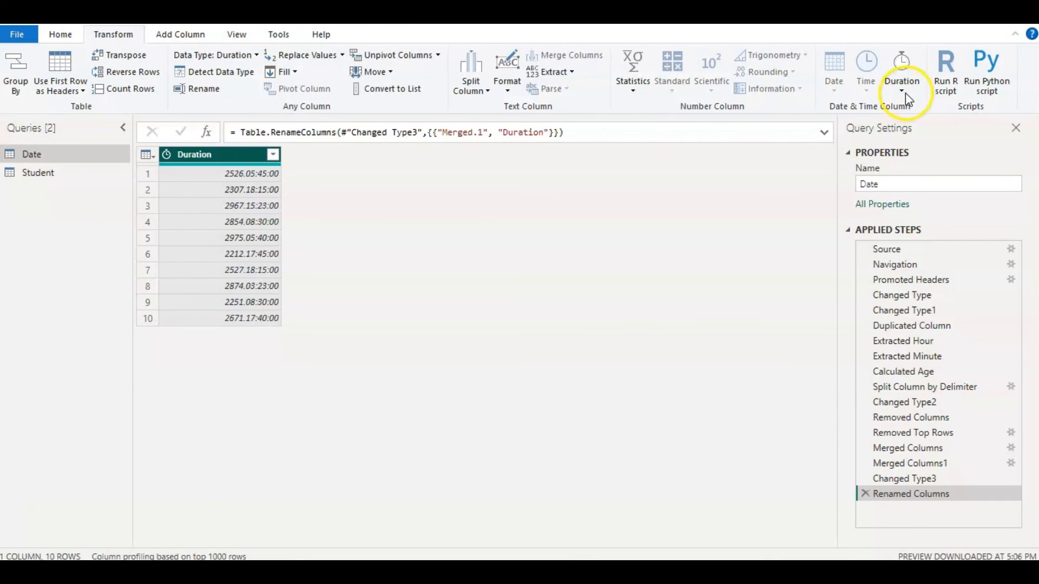
Examine the available duration transformations and check that the Duration column uses the Duration data type.
left_click(903, 92)
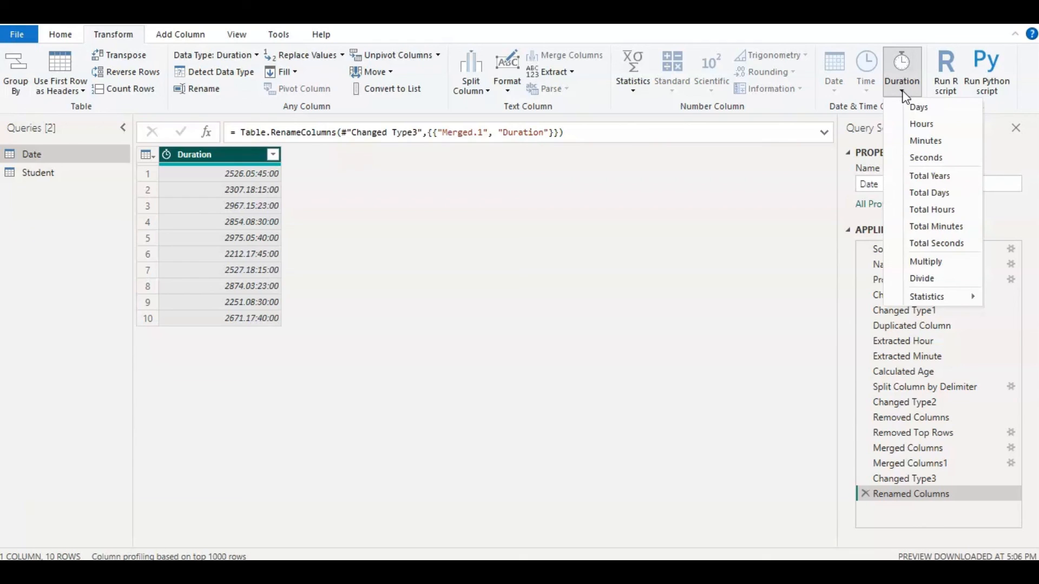
left_click(491, 230)
left_click(169, 155)
left_click(169, 155)
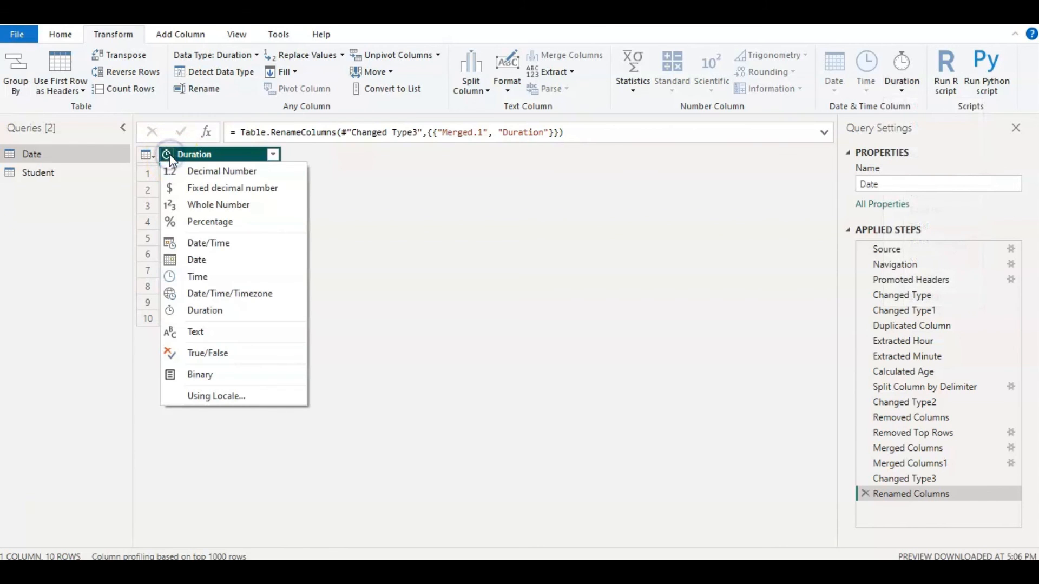
left_click(216, 313)
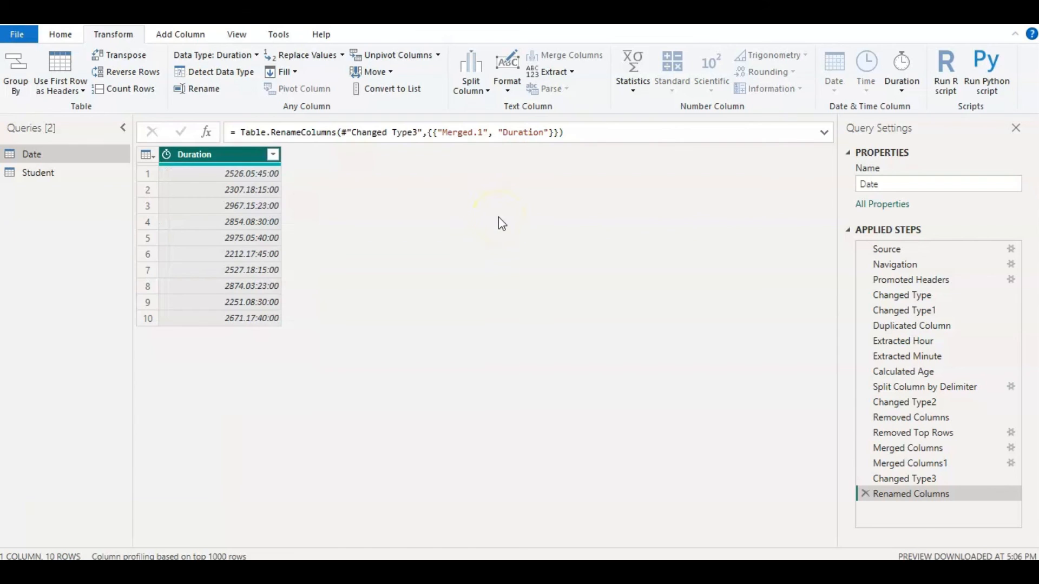
Try extracting the days component from the Duration column, and remove that applied step.
left_click(901, 76)
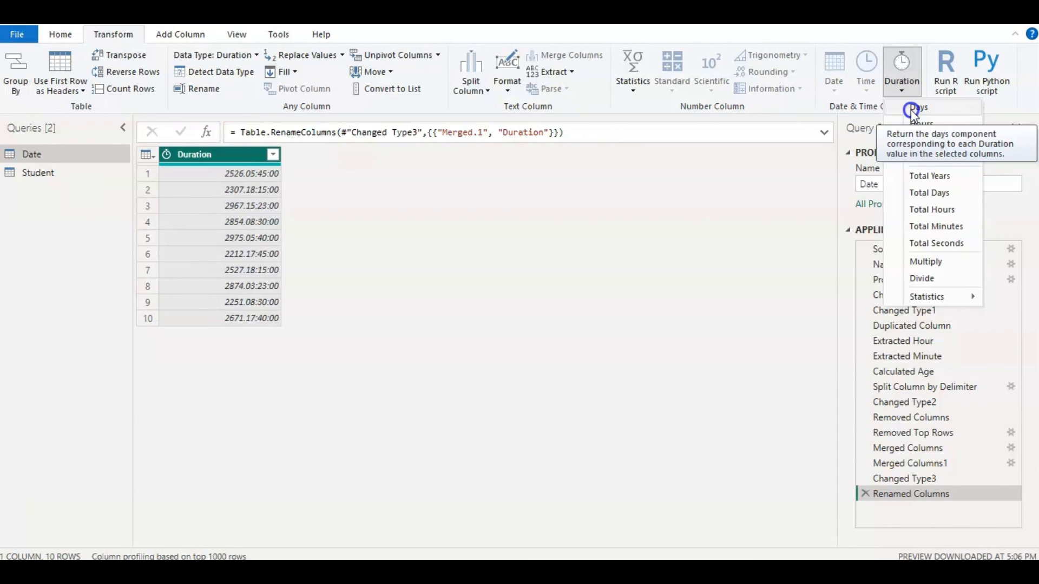
left_click(911, 110)
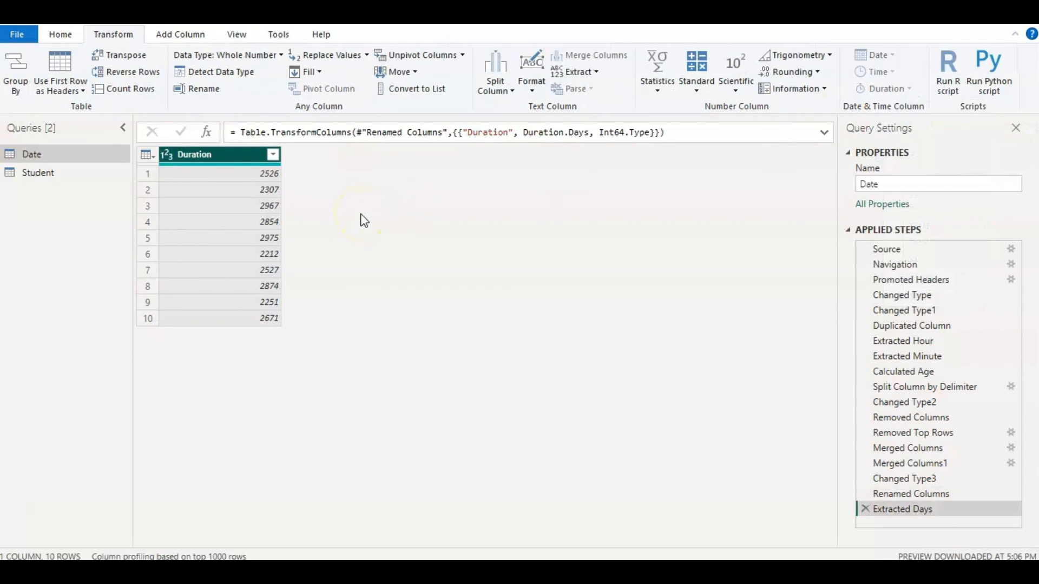
left_click(865, 510)
Try converting the Duration column to total years, and remove that applied step.
left_click(904, 86)
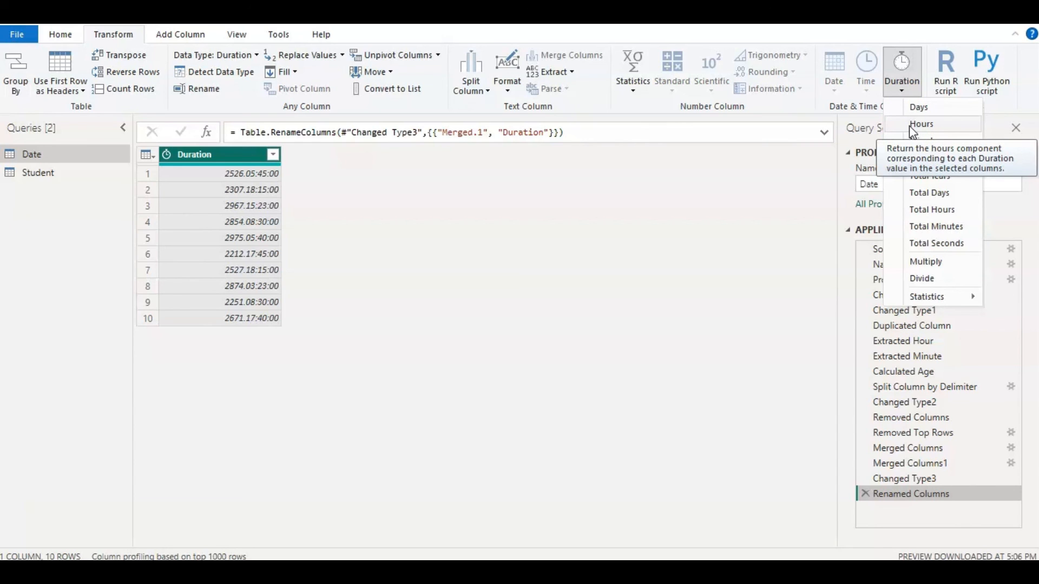
left_click(911, 180)
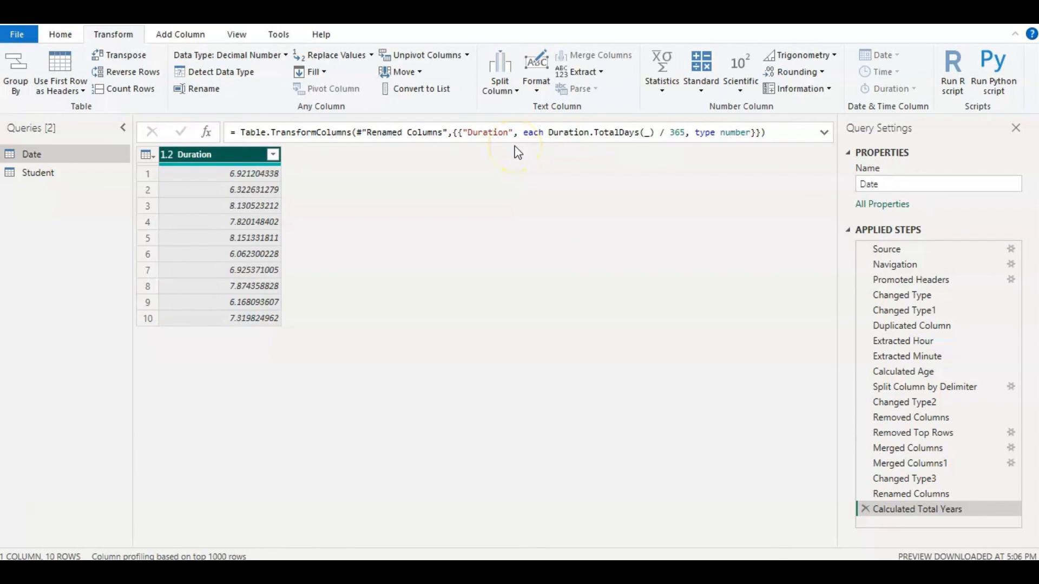
left_click(866, 509)
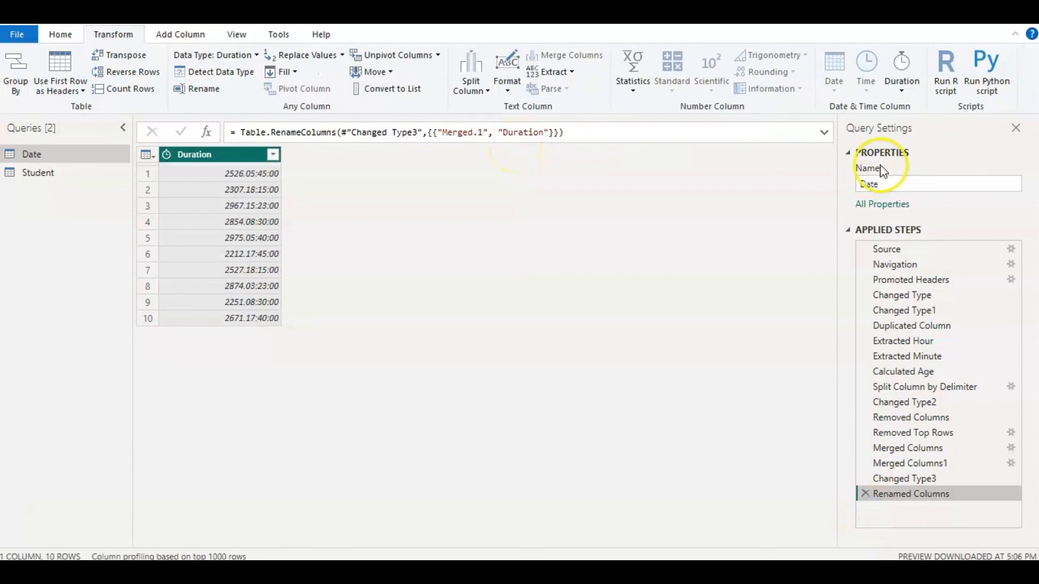
Multiply each value in the Duration column by 2 with the duration transformations.
left_click(902, 86)
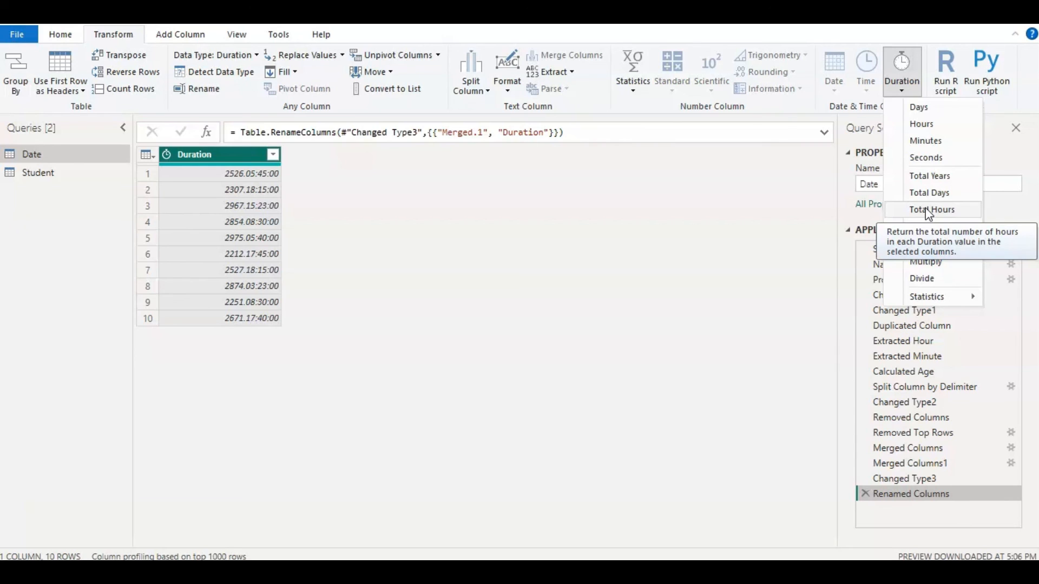
left_click(932, 227)
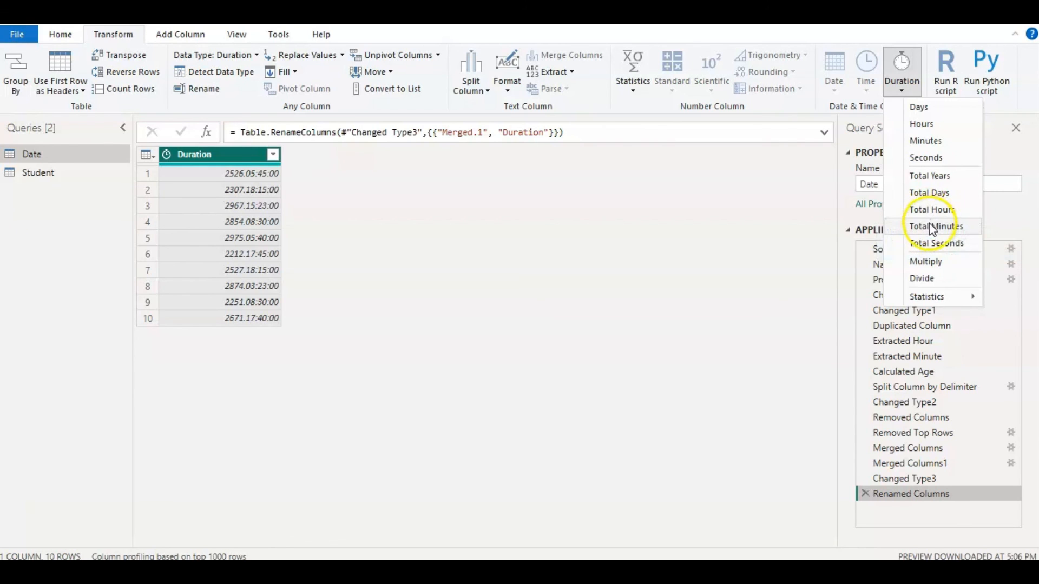
left_click(930, 261)
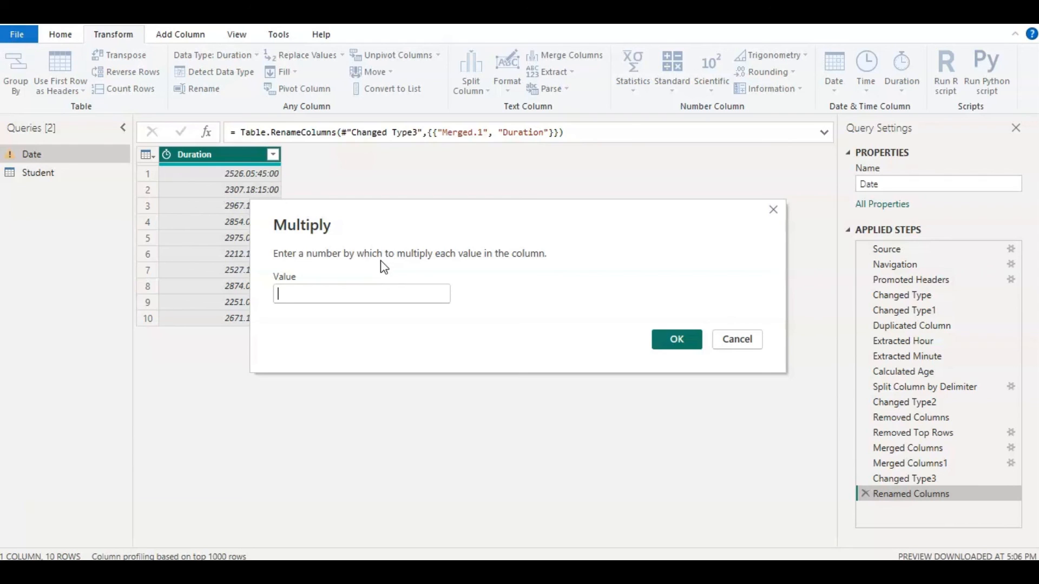
type("2")
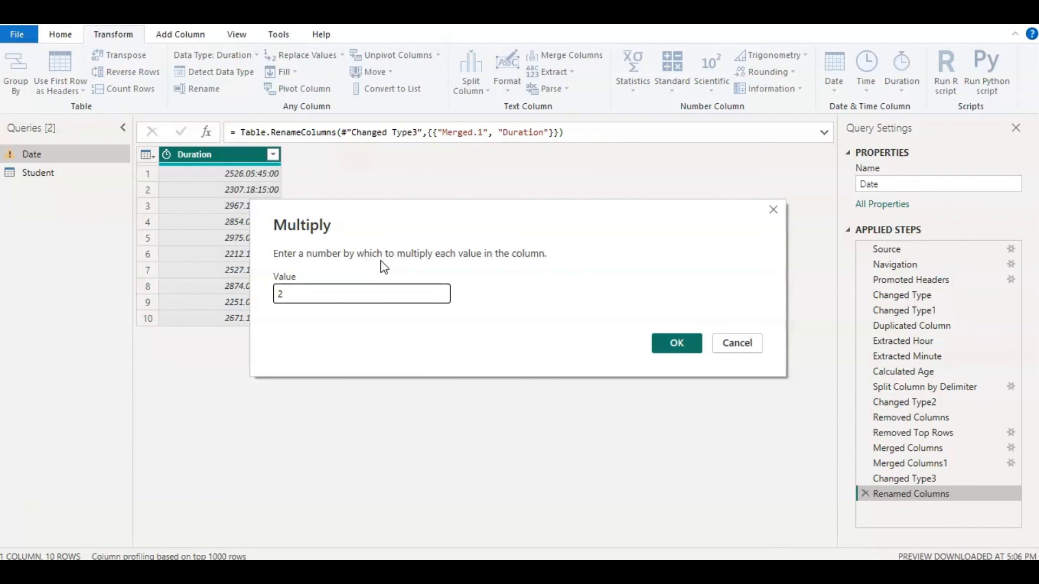
left_click(280, 314)
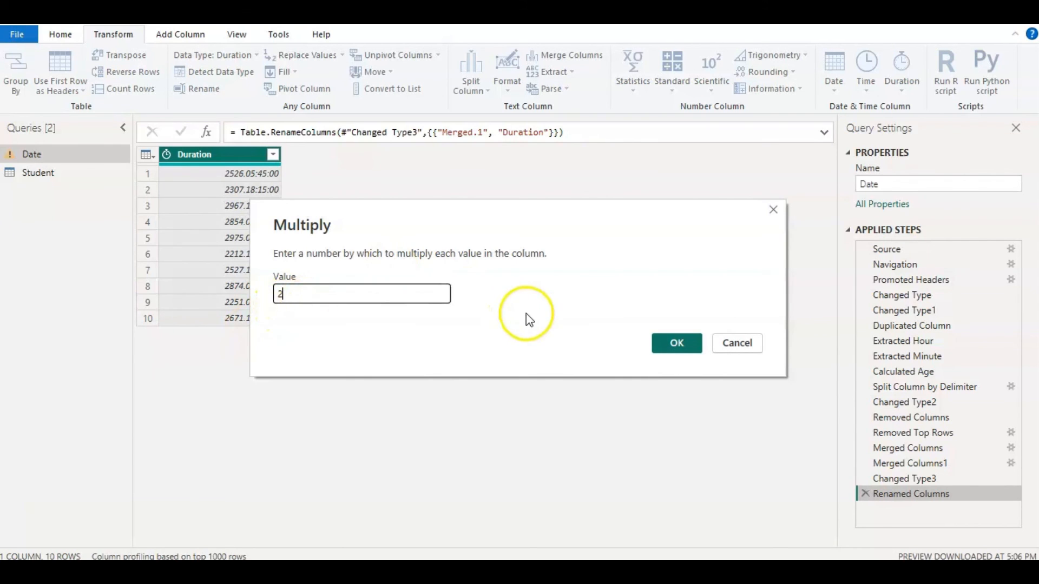
left_click(665, 351)
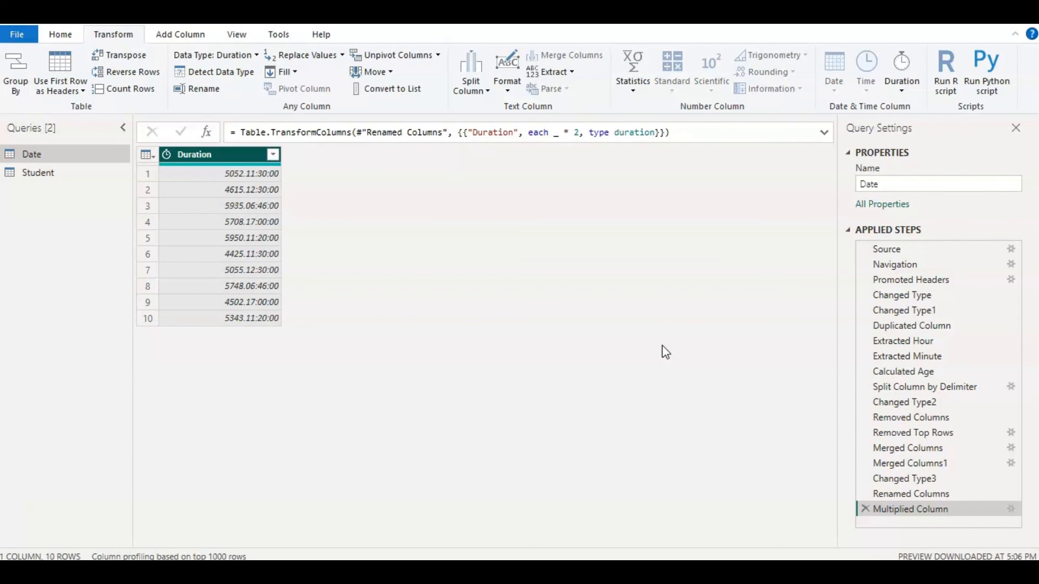
Calculate the maximum of the Duration column with the duration statistics.
left_click(902, 76)
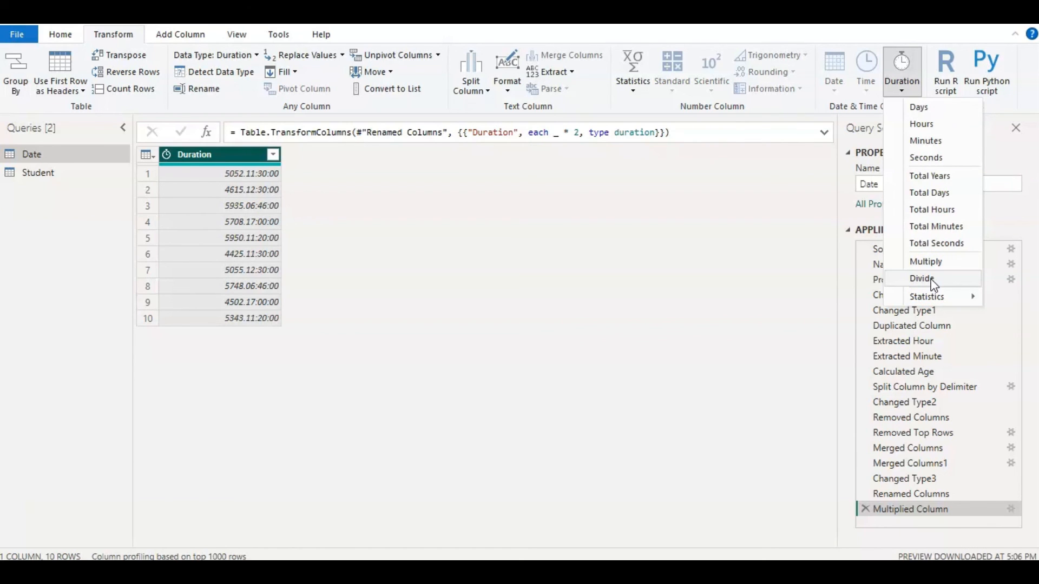
mouse_move(937, 302)
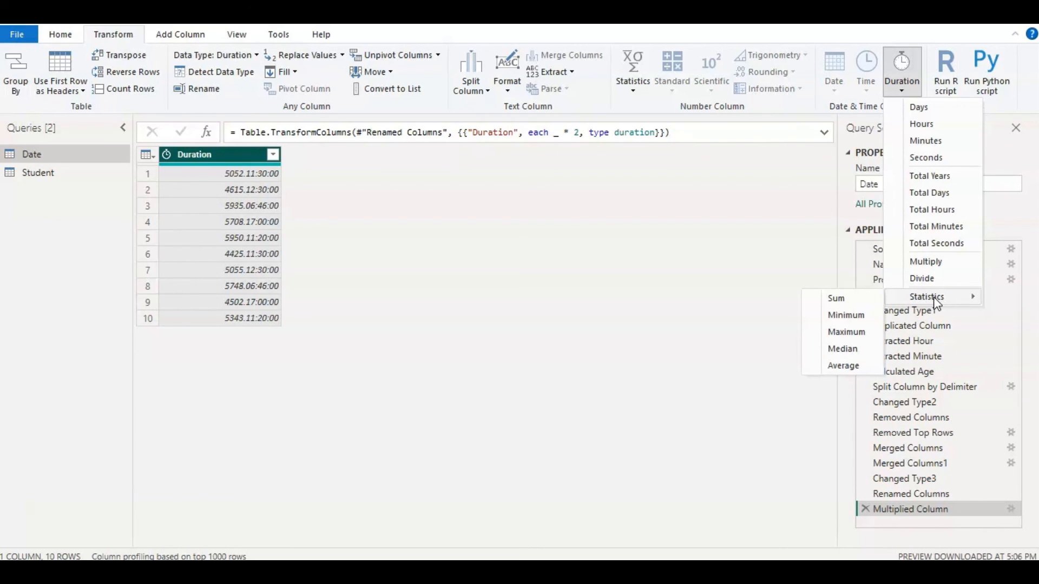
left_click(928, 301)
left_click(846, 332)
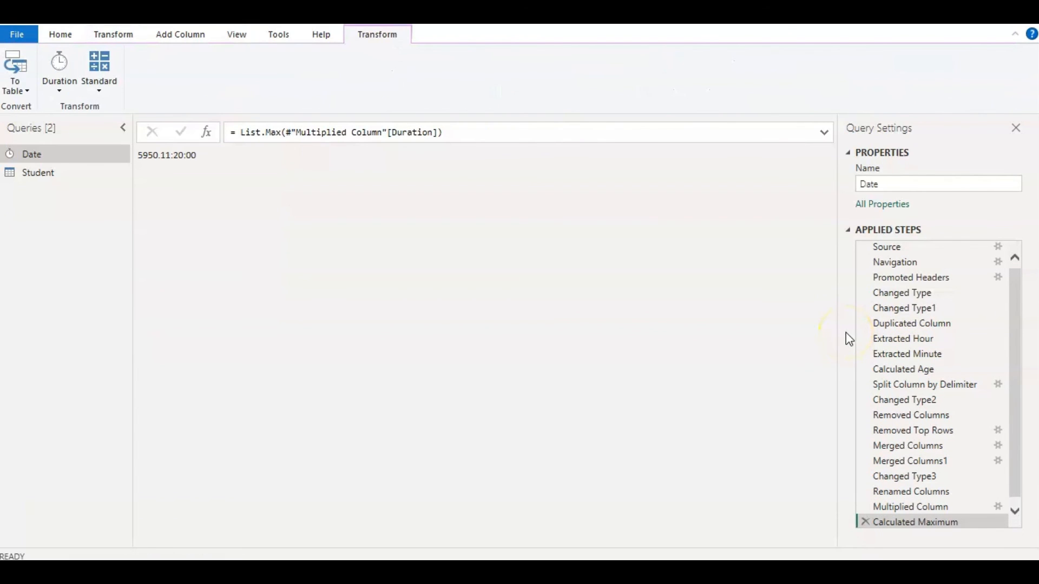